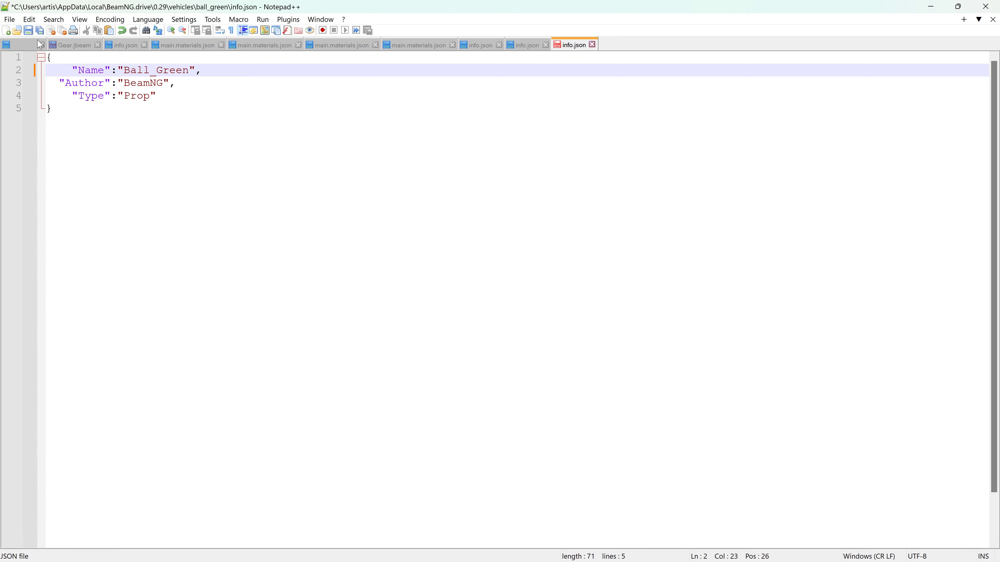
# Step: Close the text editor and launch the BeamNG.drive game through its launcher
pyautogui.click(984, 6)
pyautogui.doubleClick(740, 23)
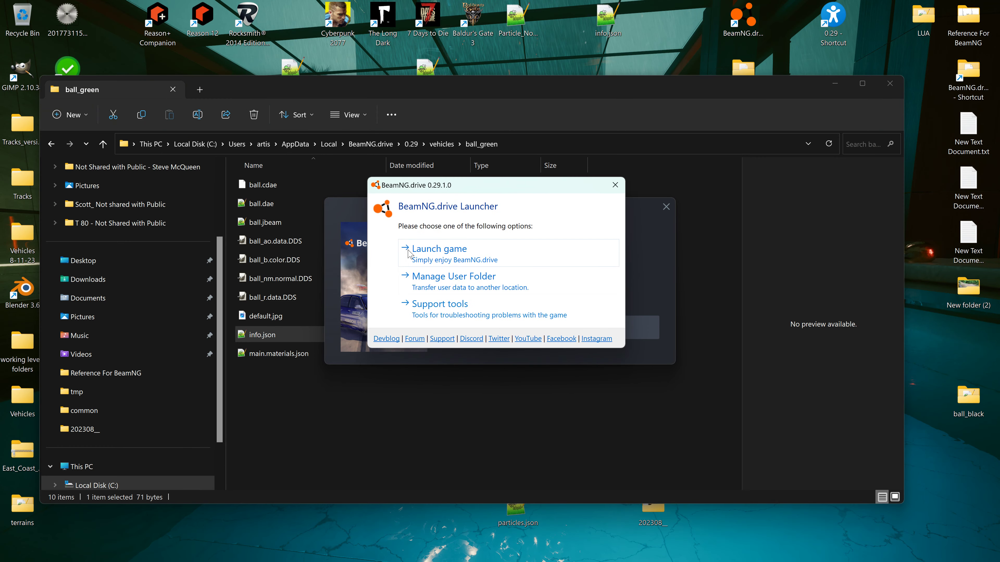
pyautogui.click(455, 264)
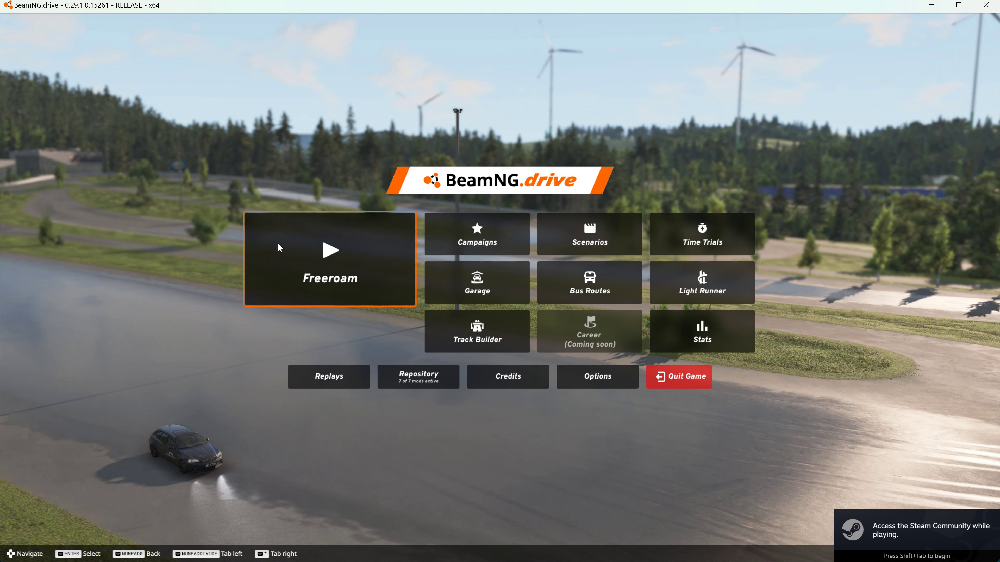
# Step: Load the Grid, Small, Pure map in Freeroam mode
pyautogui.click(281, 240)
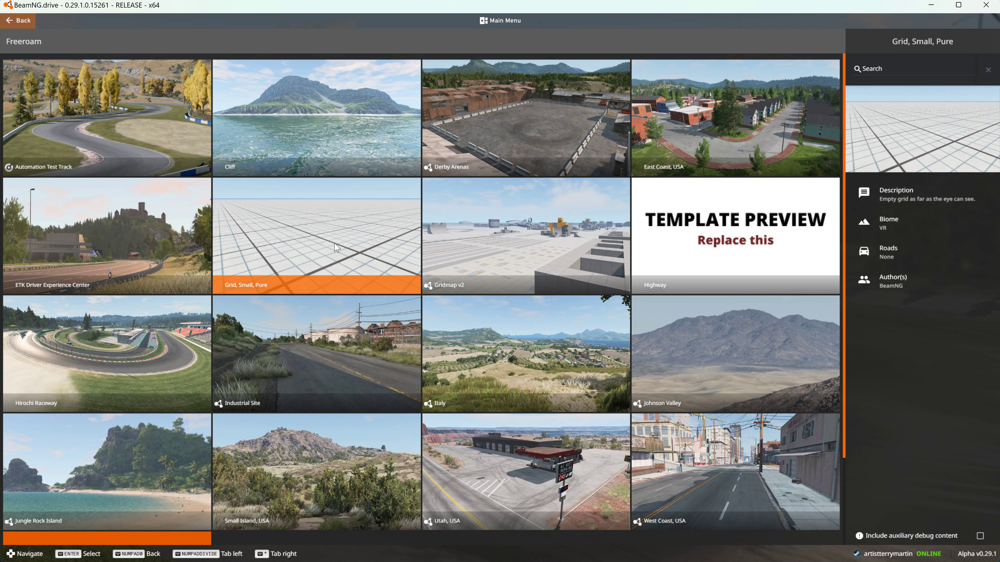
pyautogui.click(407, 254)
pyautogui.click(902, 532)
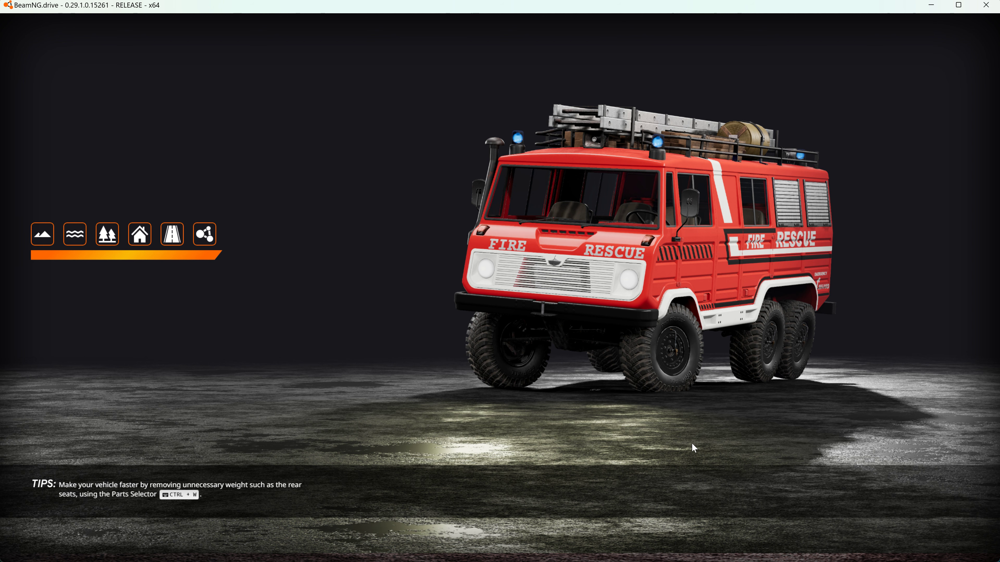
# Step: Replace the current vehicle with the Ball_Green prop from the vehicle selector
pyautogui.press('Escape')
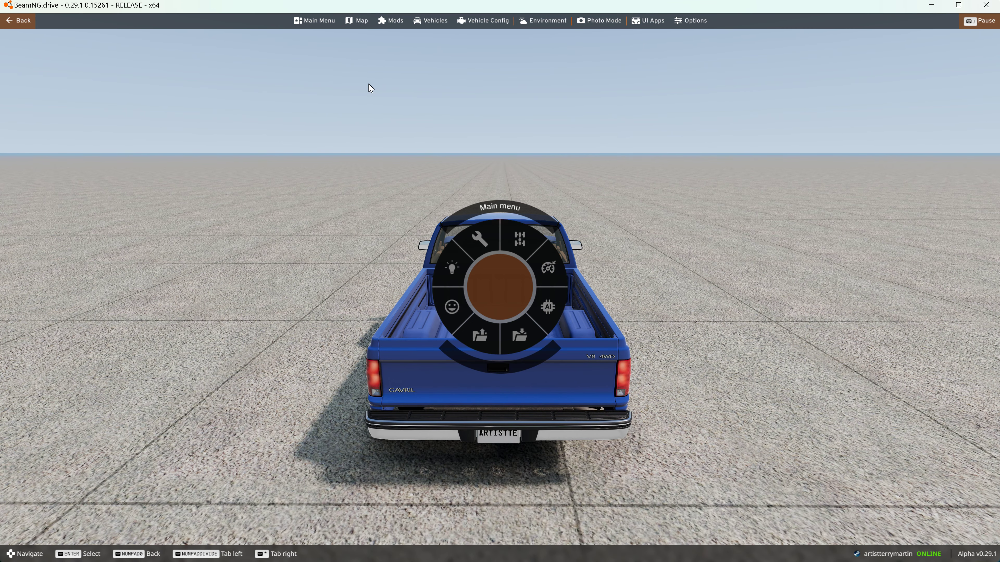
pyautogui.click(420, 21)
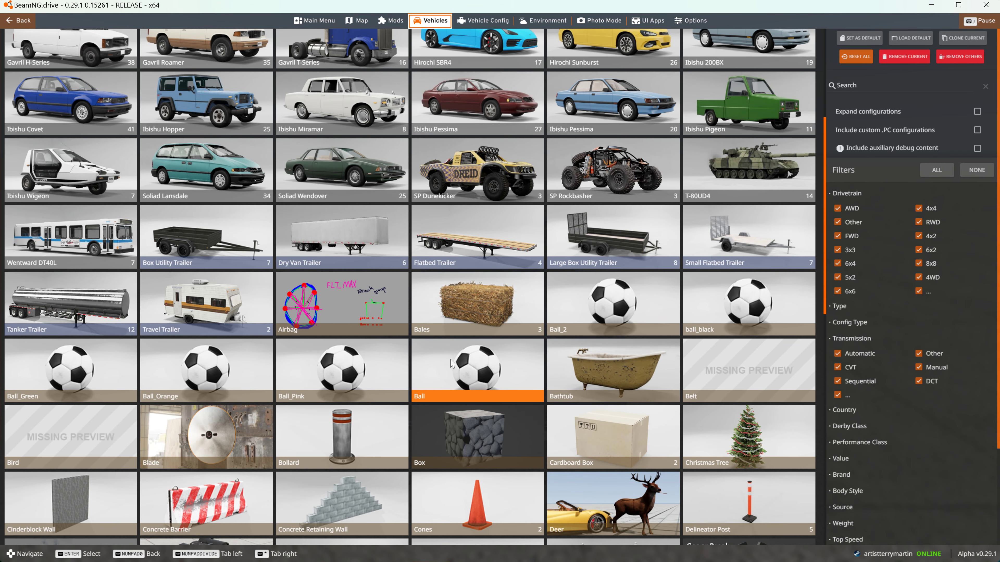
pyautogui.doubleClick(72, 372)
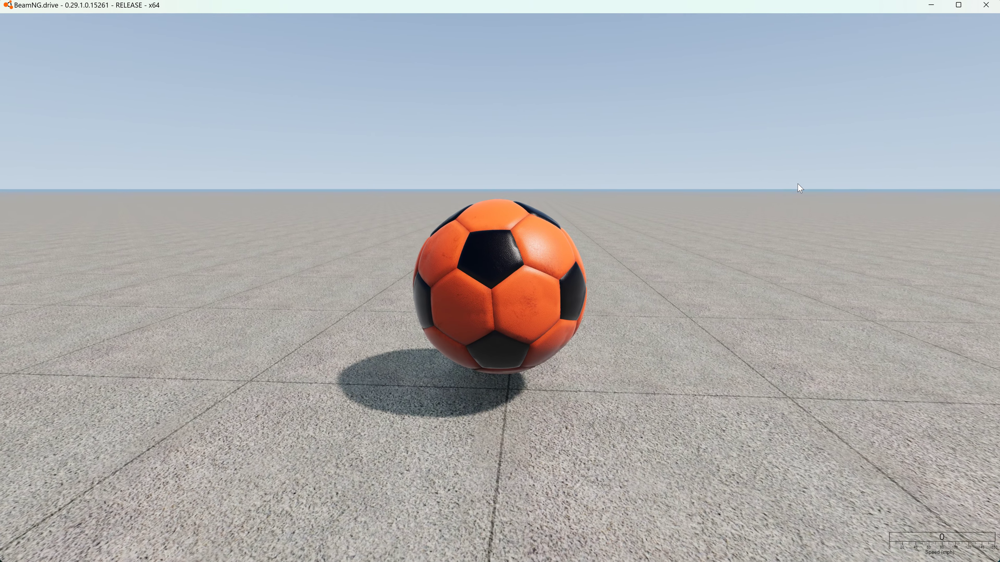
# Step: In the World Editor, set the ball_green material's base color to green with R 0, G 255, B 17
pyautogui.press('F11')
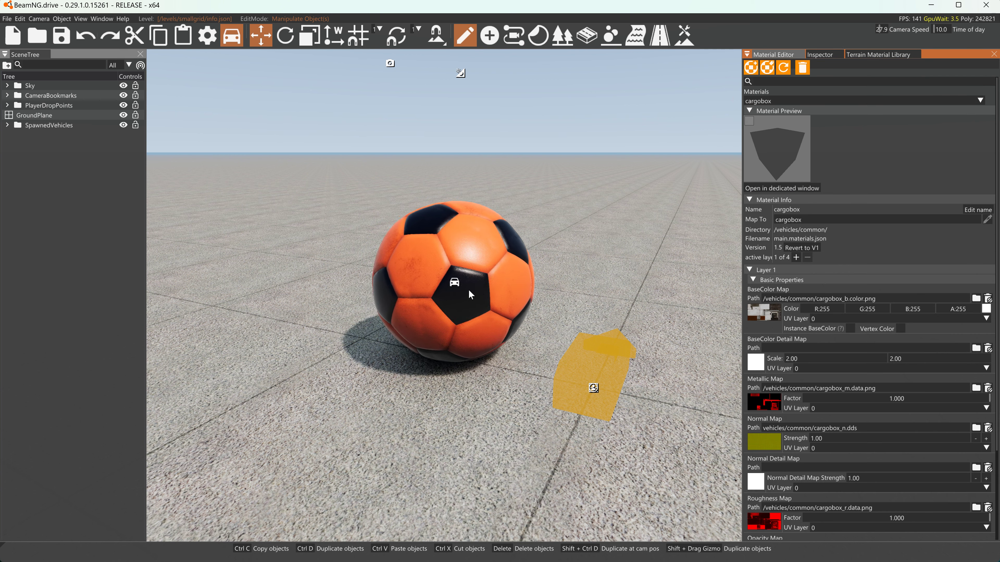
pyautogui.click(986, 308)
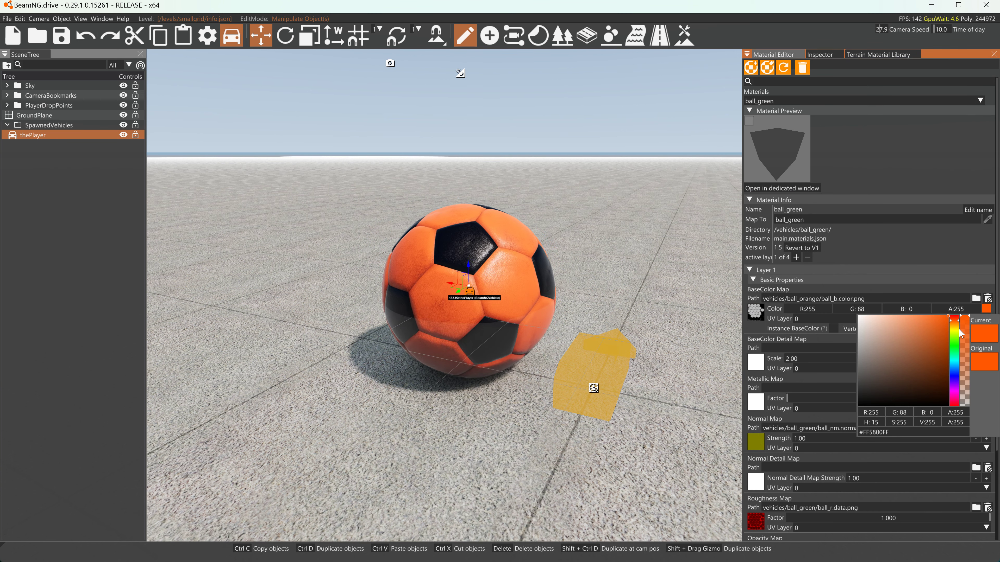
pyautogui.click(954, 345)
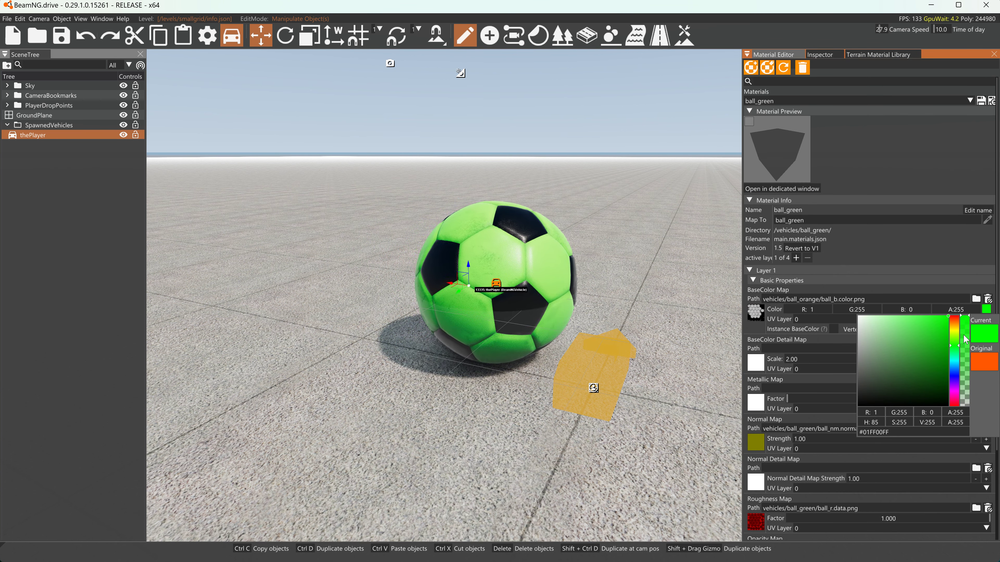
pyautogui.click(957, 349)
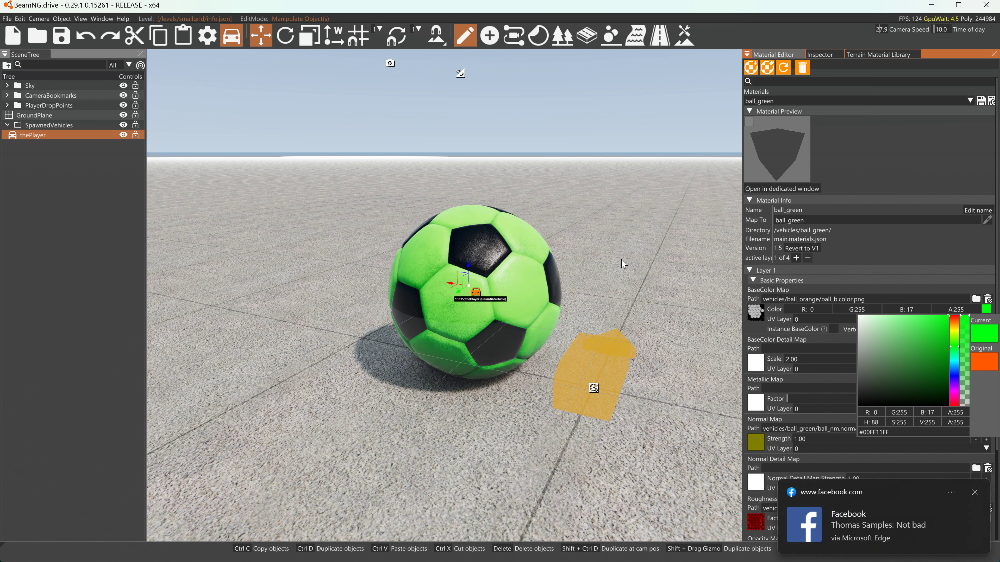
# Step: Save the level and the edited ball_green material, and leave the World Editor
pyautogui.click(62, 37)
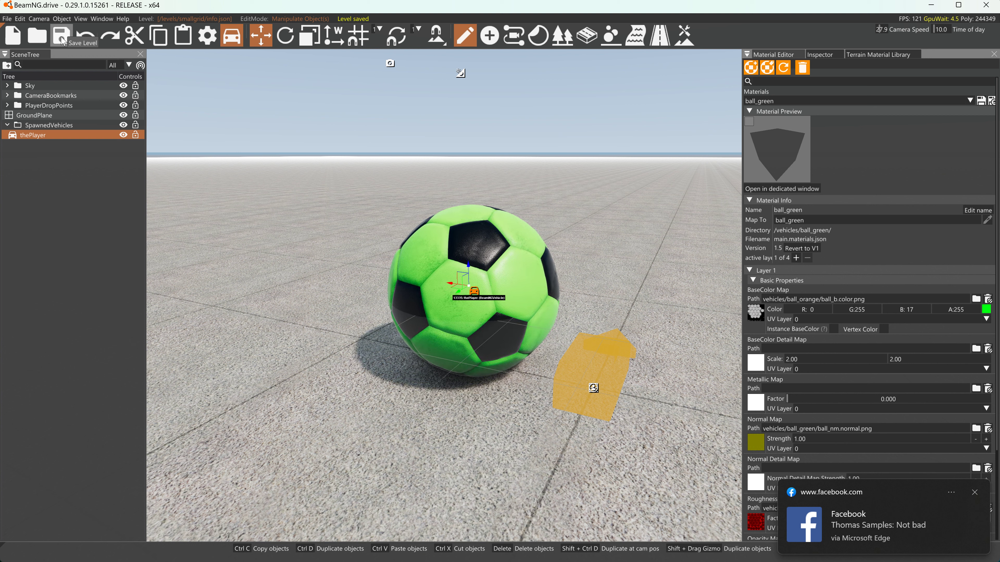
pyautogui.click(62, 36)
pyautogui.click(981, 101)
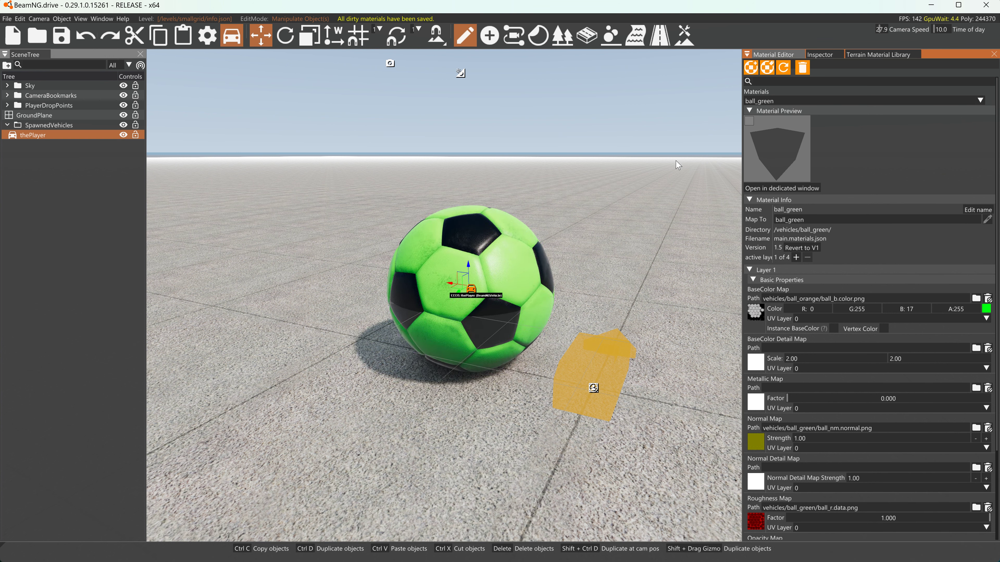
pyautogui.press('F11')
# Step: Replace the green ball with the ball_black prop from the vehicle selector
pyautogui.press('Escape')
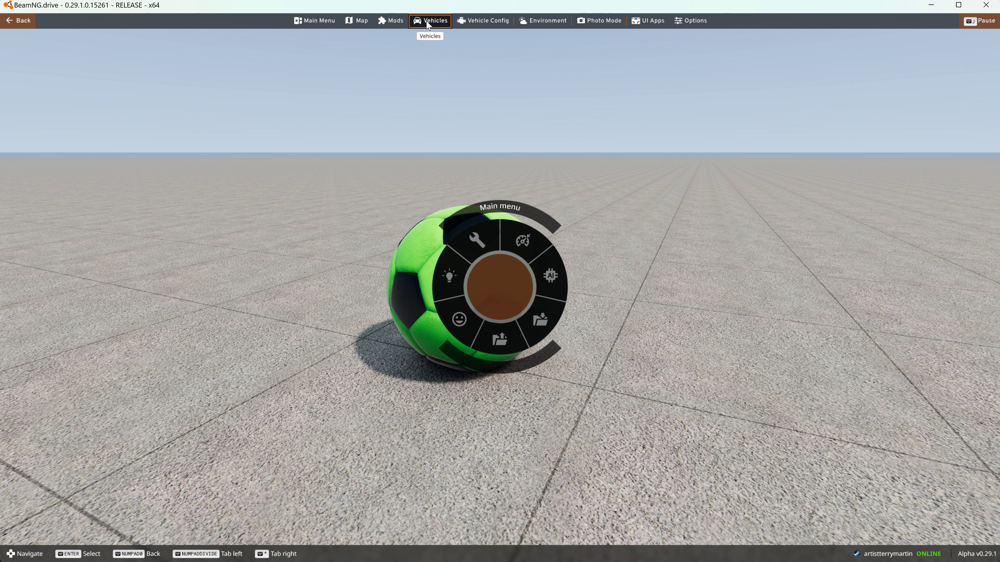
pyautogui.click(427, 25)
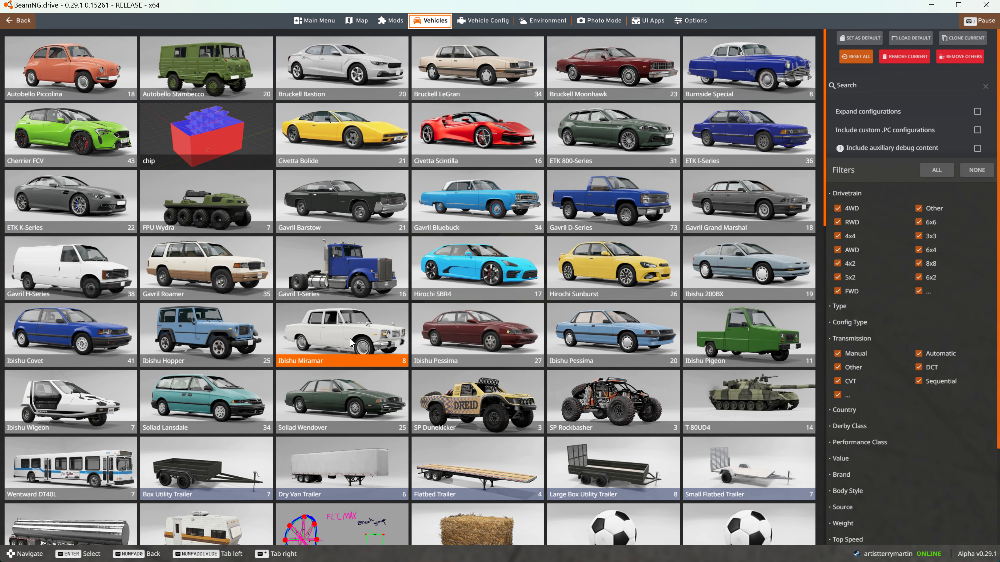
pyautogui.scroll(-2, 409, 438)
pyautogui.scroll(-2, 409, 439)
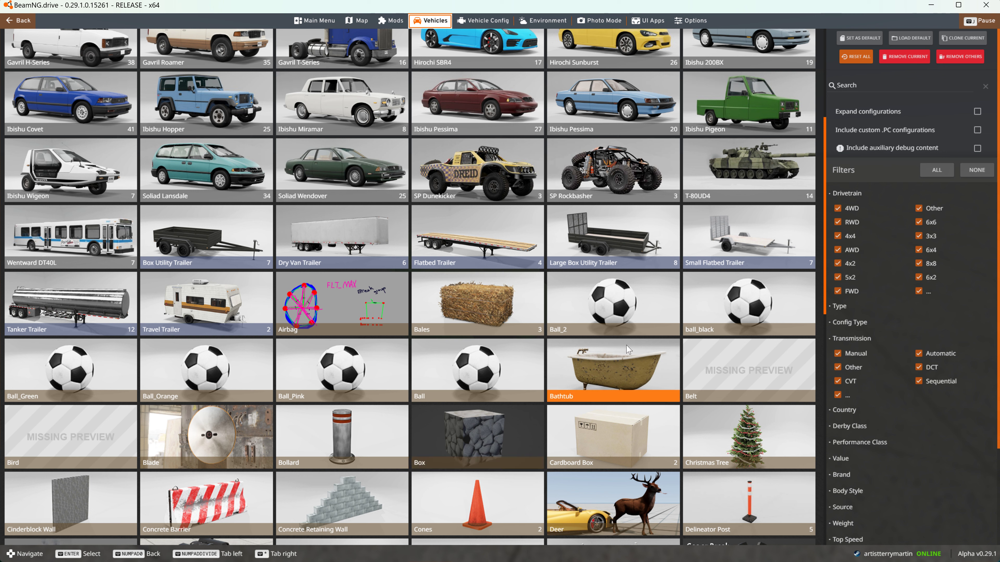
pyautogui.click(713, 308)
# Step: In the World Editor, set the ball_black material's base color to dark gray with R 60, G 60, B 60
pyautogui.press('F11')
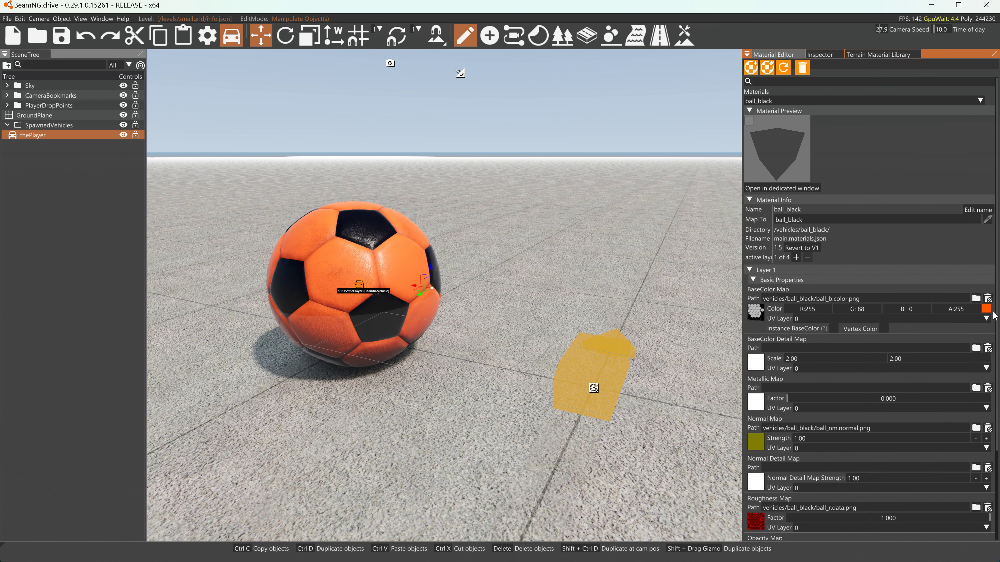
pyautogui.click(986, 309)
pyautogui.moveTo(929, 334); pyautogui.dragTo(808, 463)
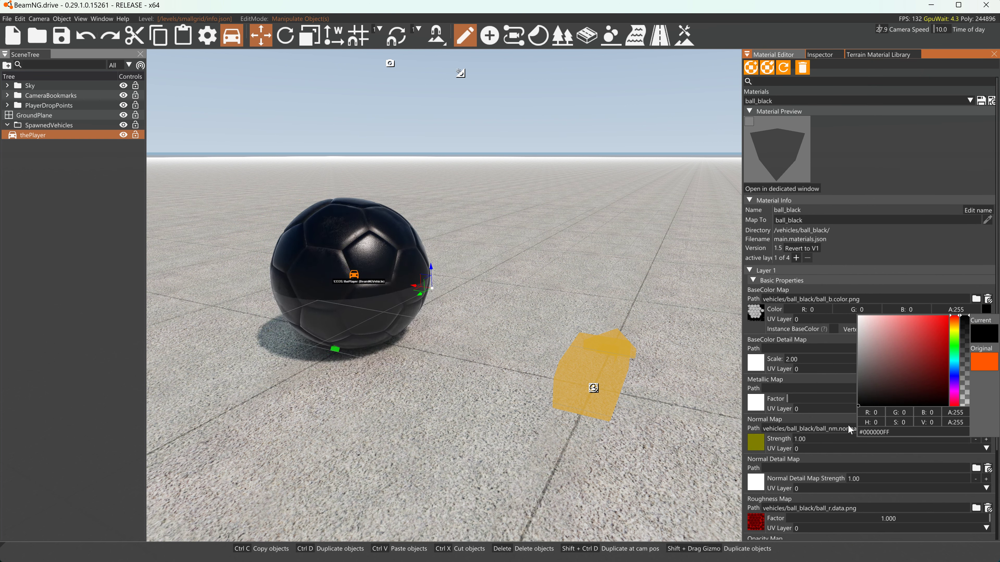
pyautogui.moveTo(857, 414); pyautogui.dragTo(845, 384)
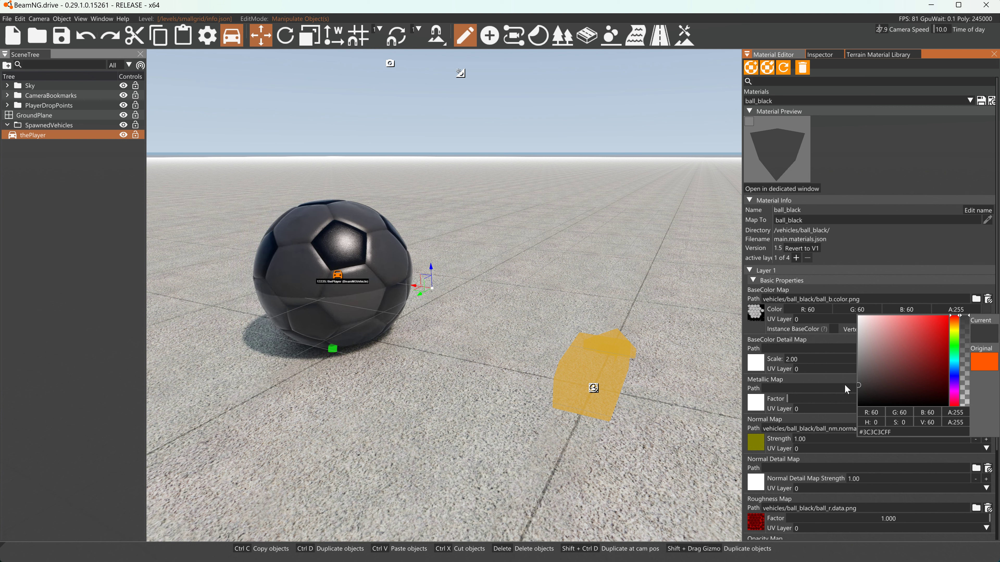
# Step: Save all modified materials and leave the World Editor
pyautogui.click(989, 101)
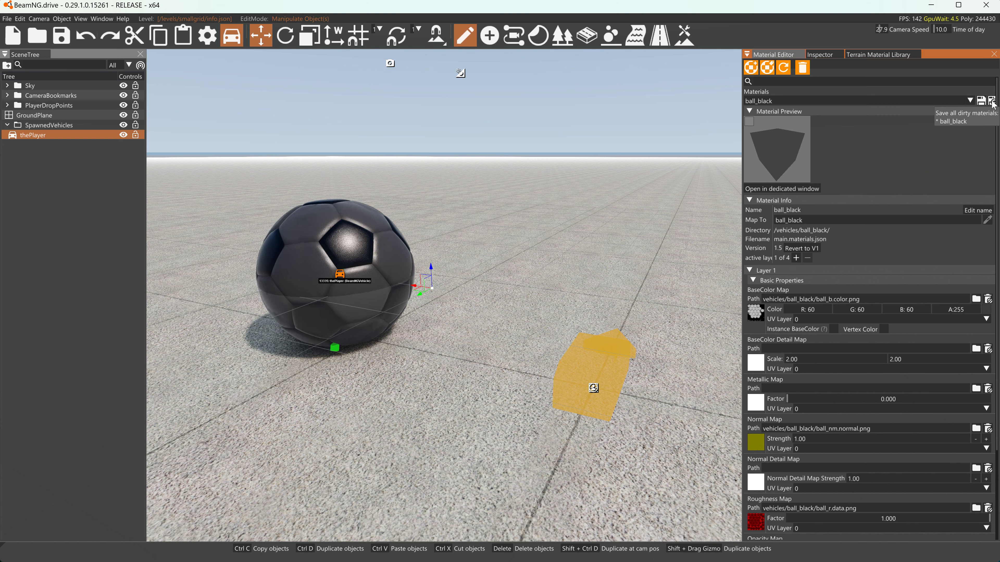
pyautogui.click(989, 101)
pyautogui.press('F11')
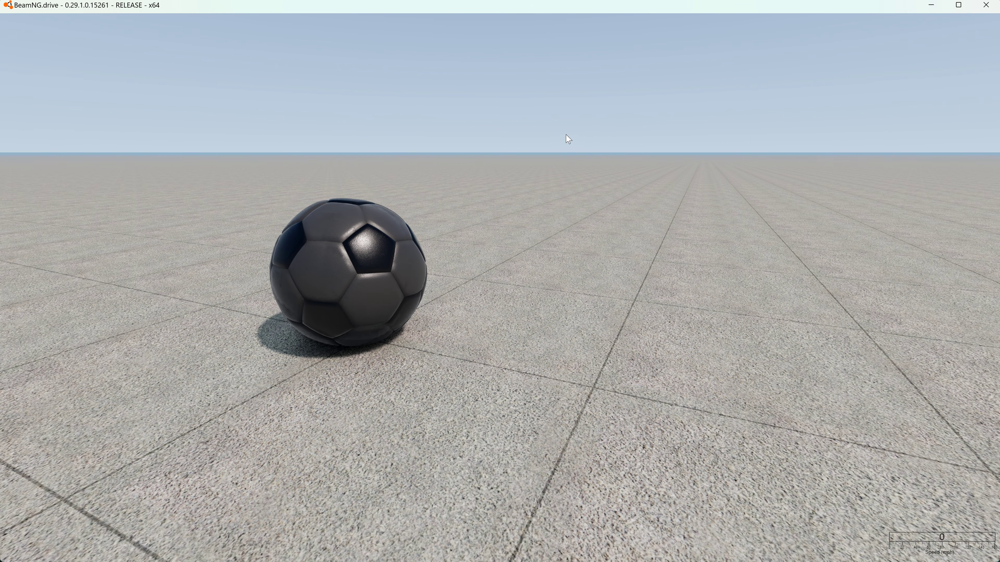
# Step: Replace the black ball with the Ball_Pink prop from the vehicle selector
pyautogui.press('Escape')
pyautogui.click(430, 21)
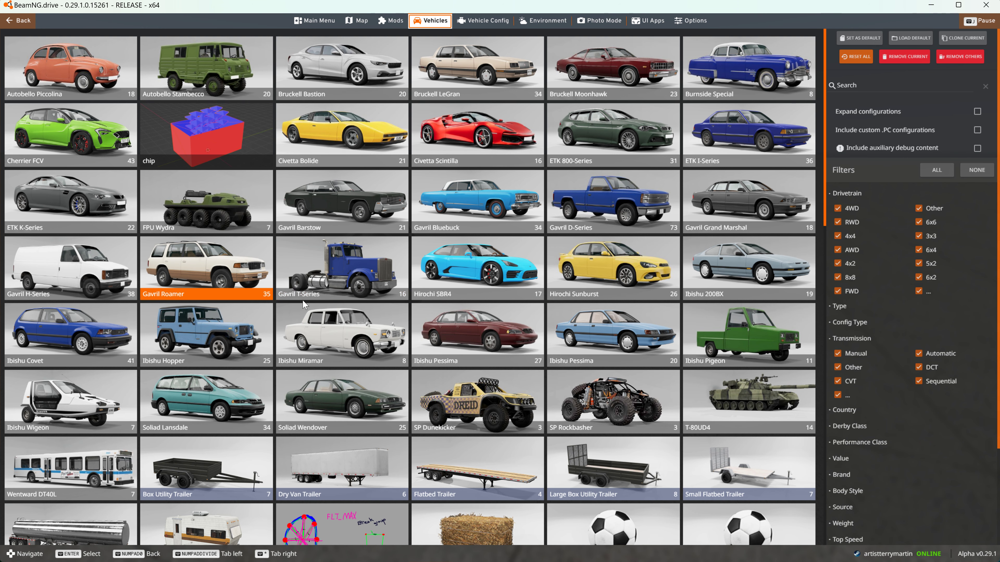
pyautogui.click(748, 524)
# Step: Check the pink ball's material and object properties in the World Editor
pyautogui.press('F11')
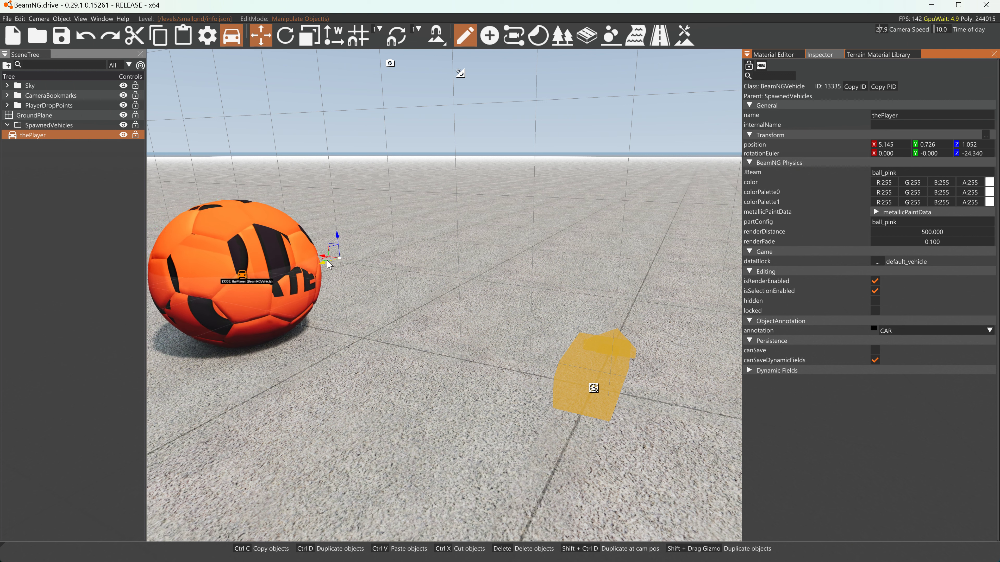
pyautogui.click(772, 54)
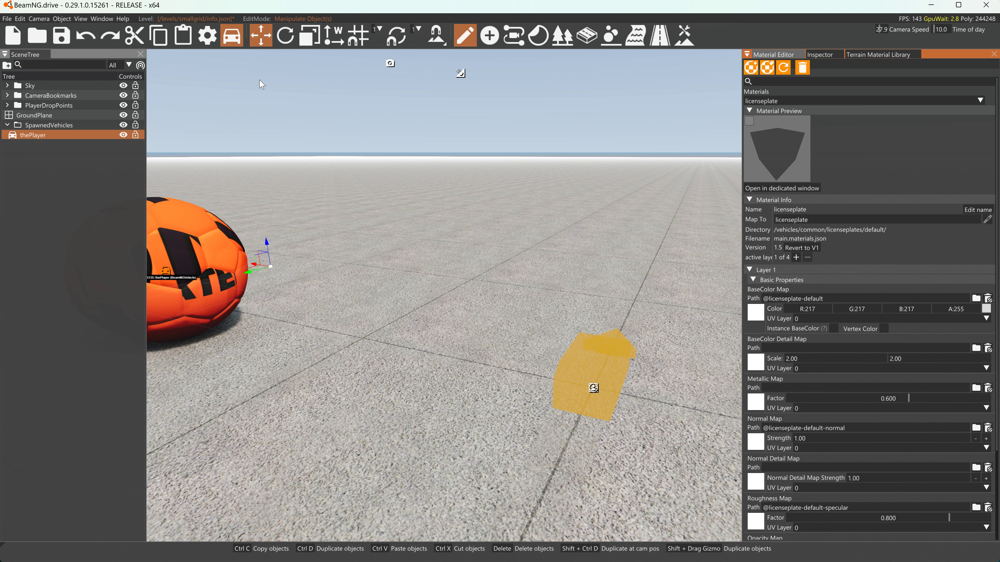
pyautogui.click(819, 54)
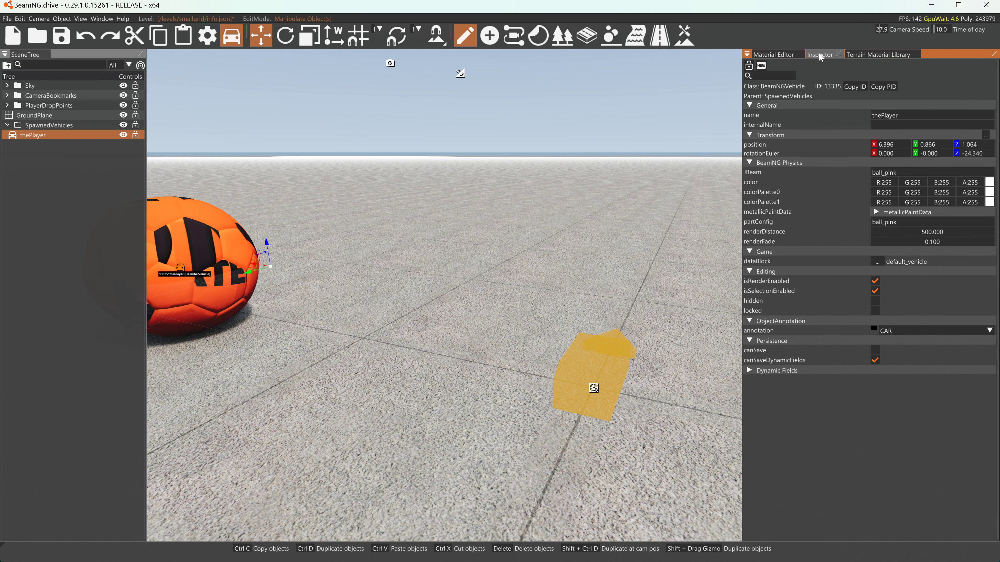
# Step: Minimize the game and examine main.materials.json in the vehicles\ball_pink folder
pyautogui.click(939, 4)
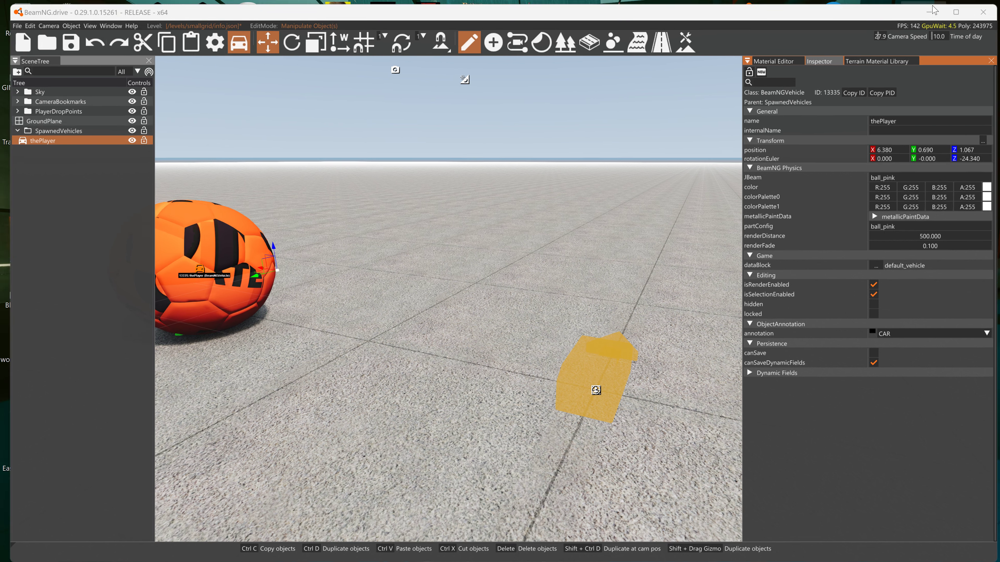
pyautogui.click(441, 144)
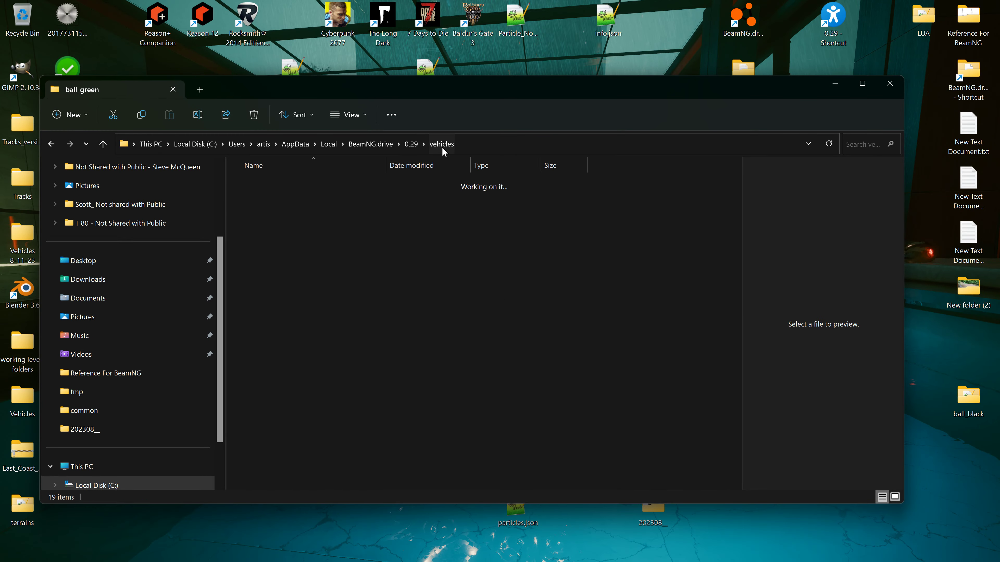
pyautogui.doubleClick(268, 242)
pyautogui.doubleClick(278, 353)
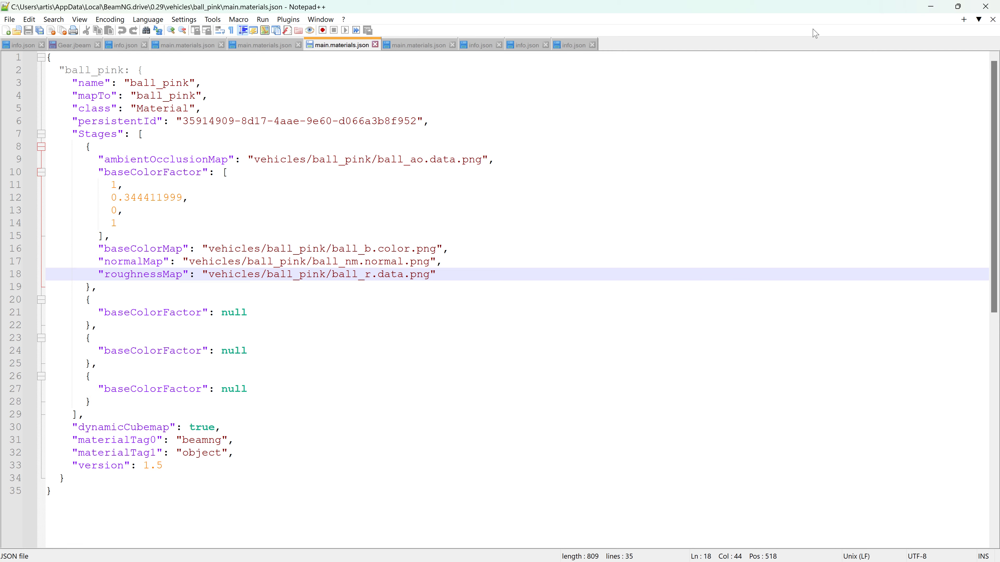
pyautogui.click(930, 7)
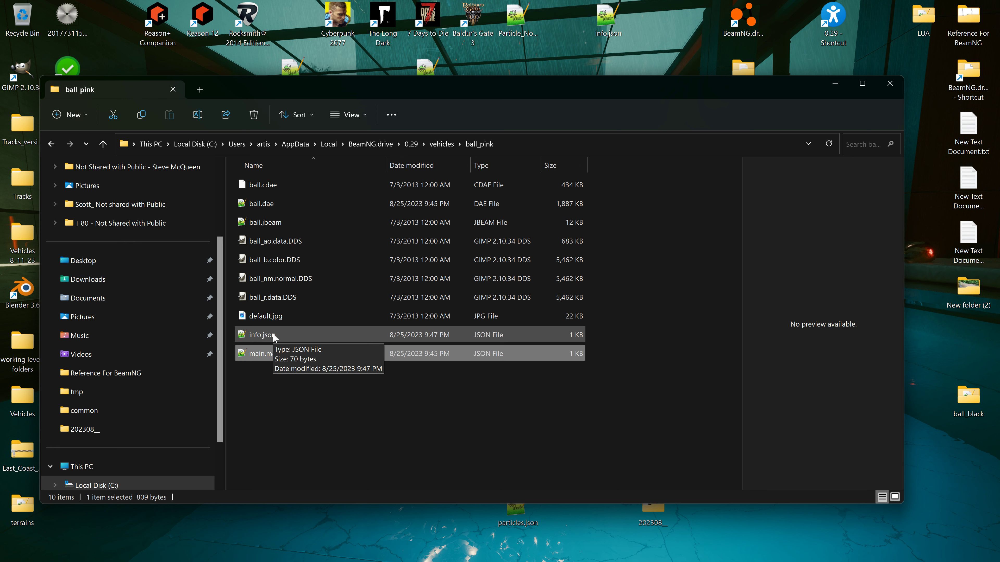
# Step: Switch to Blender and rename the ball mesh's material as ball_pink
pyautogui.moveTo(785, 559)
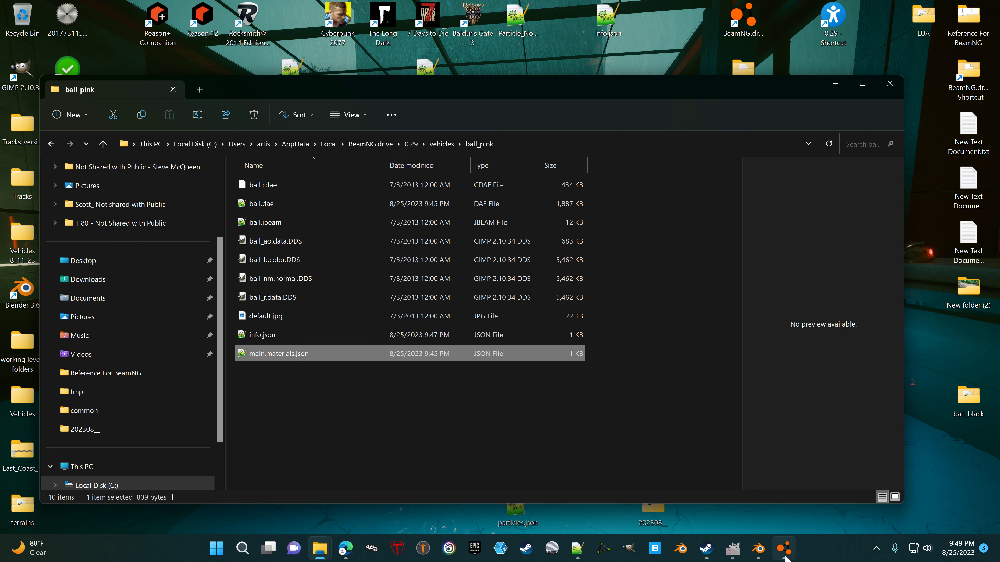
pyautogui.click(757, 552)
pyautogui.doubleClick(916, 96)
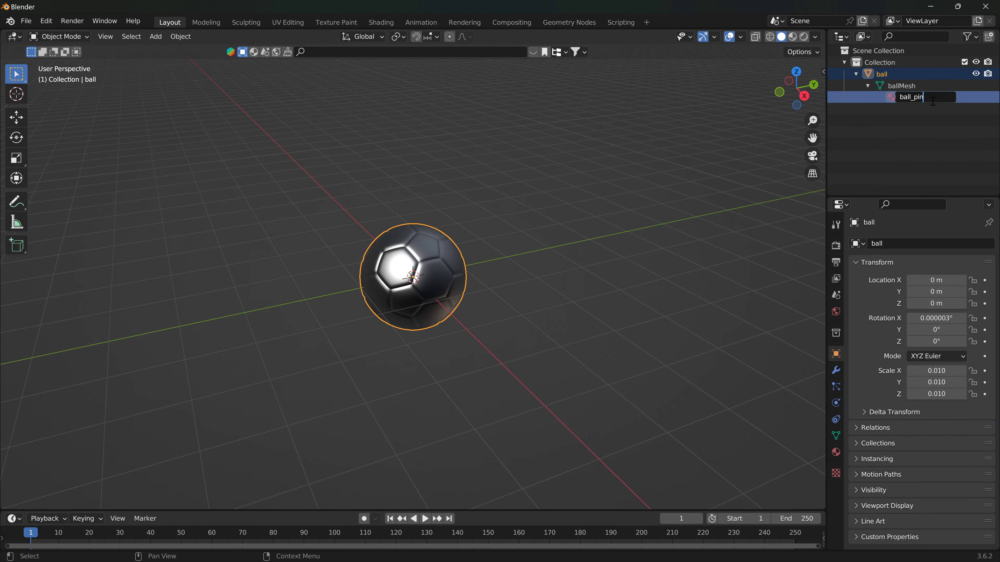
pyautogui.press('Return')
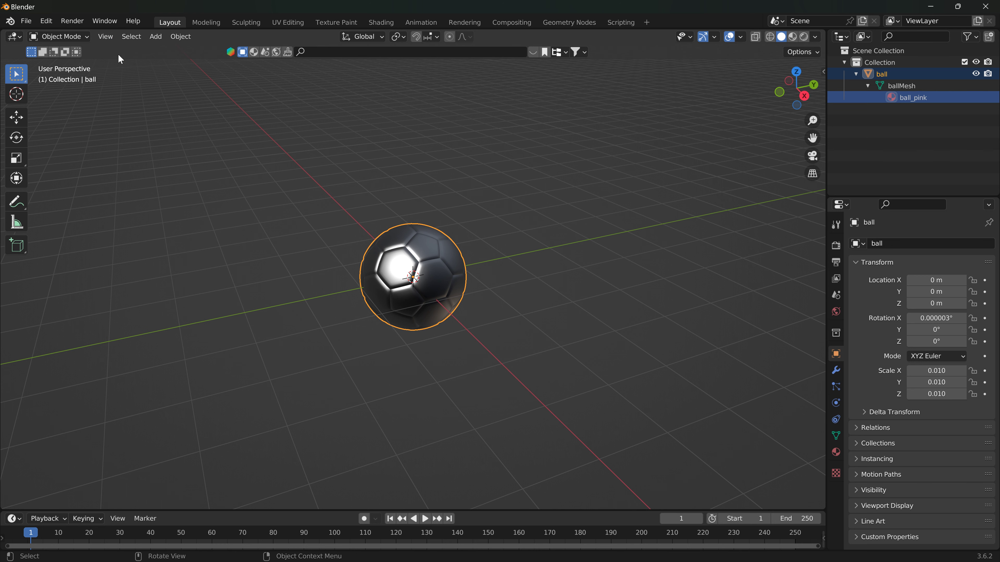
# Step: Export the ball as COLLADA into the vehicles\ball_pink folder, overwriting ball.dae, and switch away from Blender
pyautogui.click(26, 21)
pyautogui.moveTo(72, 194)
pyautogui.click(200, 193)
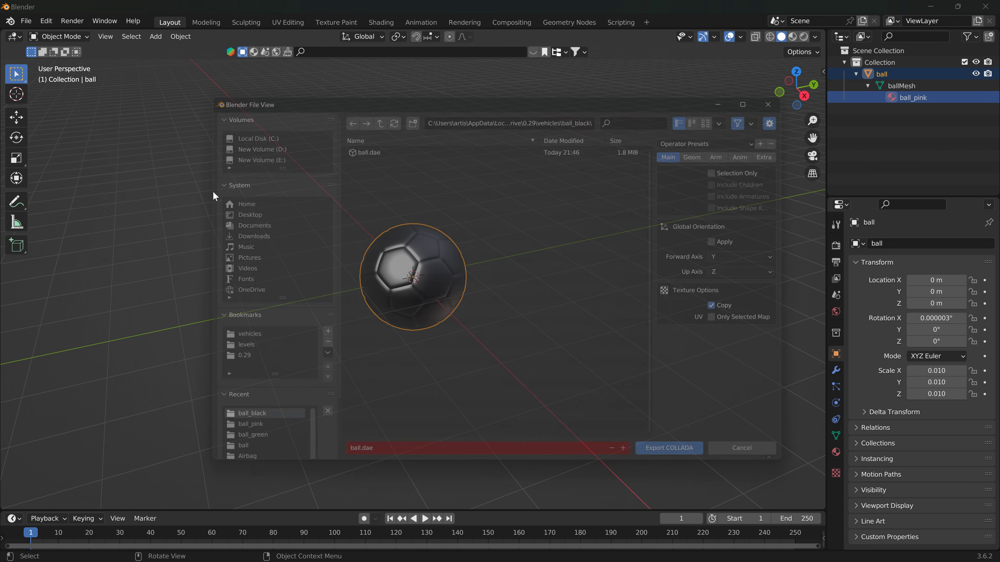
pyautogui.click(242, 440)
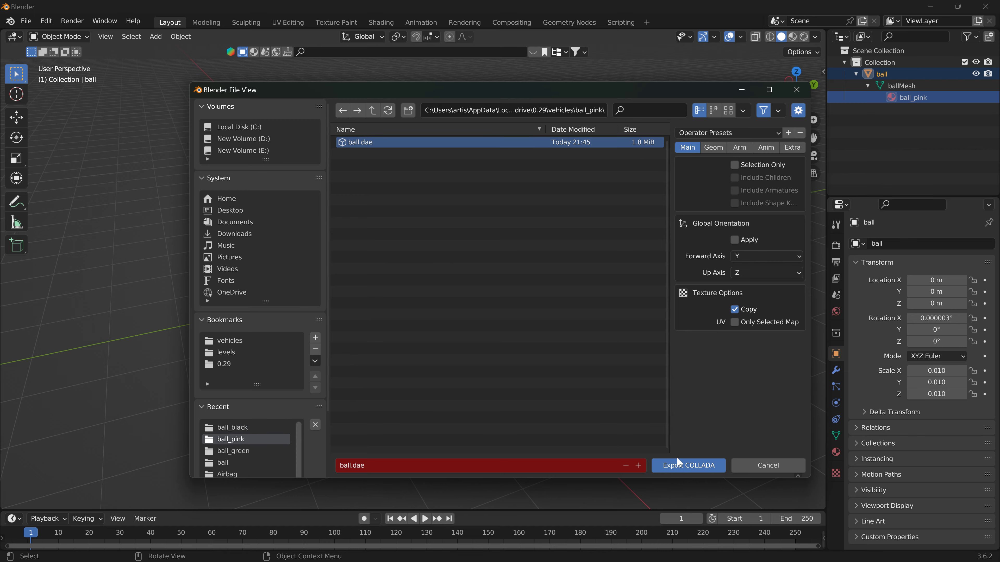
pyautogui.click(685, 465)
pyautogui.hotkey('alt', 'Tab')
pyautogui.click(574, 203)
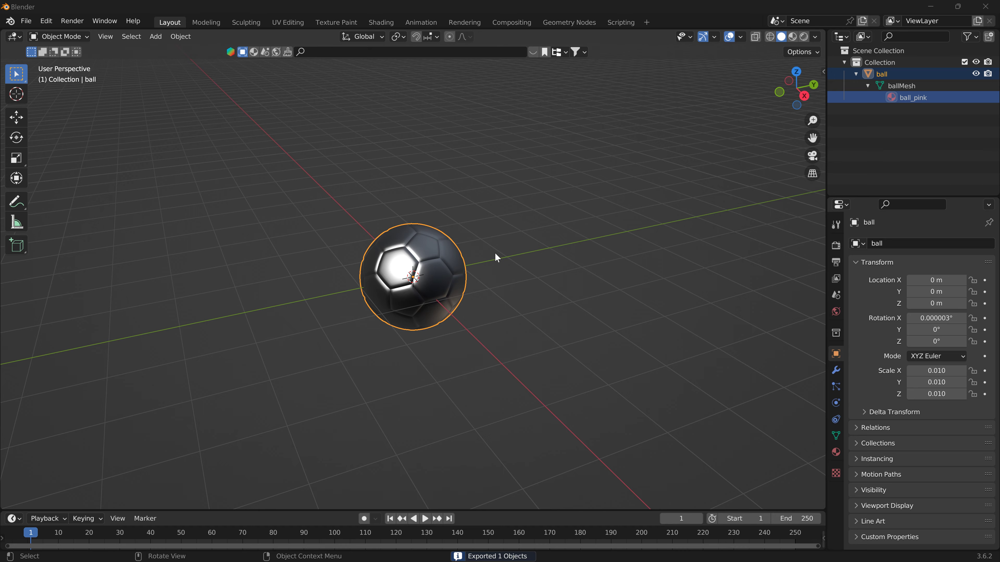
# Step: Switch to BeamNG.drive and check the console for errors about the ball_pink material
pyautogui.hotkey('alt', 'Tab')
pyautogui.click(210, 132)
pyautogui.hotkey('alt', 'Tab')
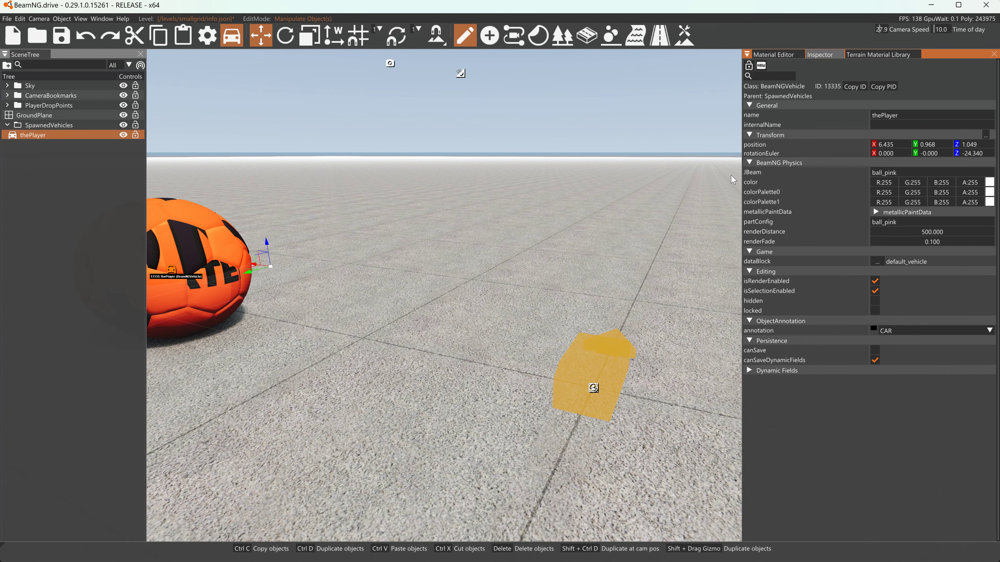
pyautogui.press('`')
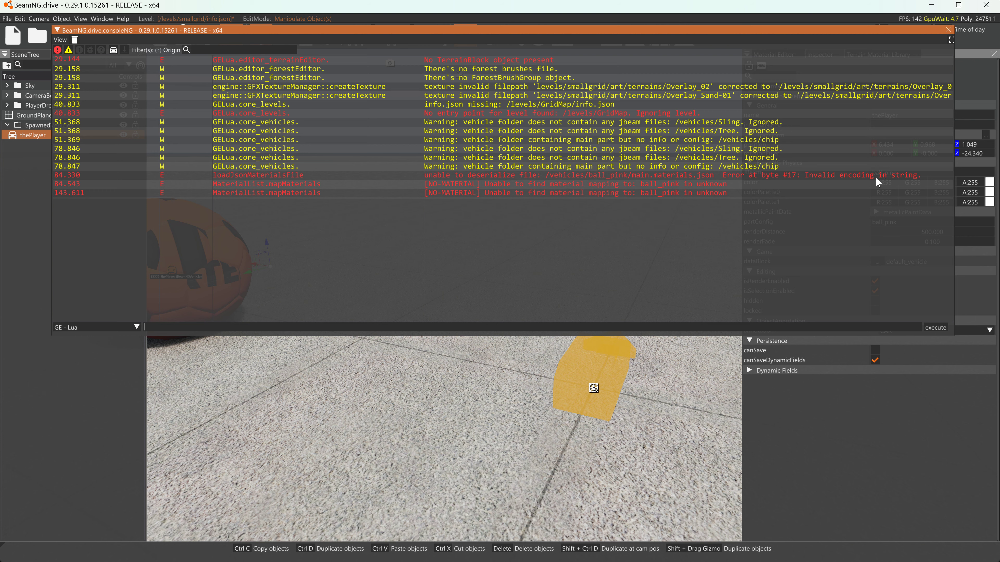
pyautogui.click(948, 30)
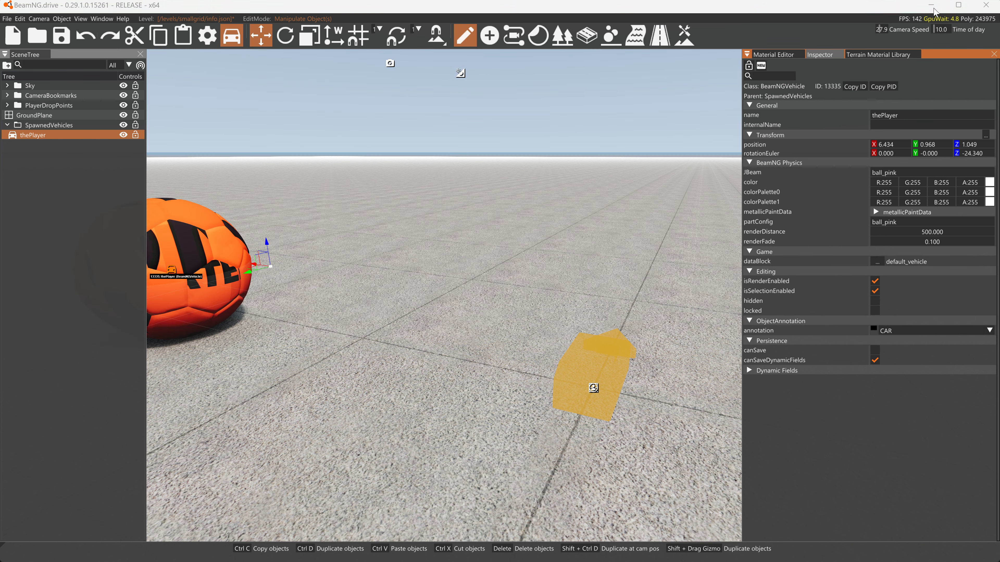
# Step: Close the World Editor and spawn Ball_Green from the vehicle selector
pyautogui.click(931, 5)
pyautogui.hotkey('alt', 'Tab')
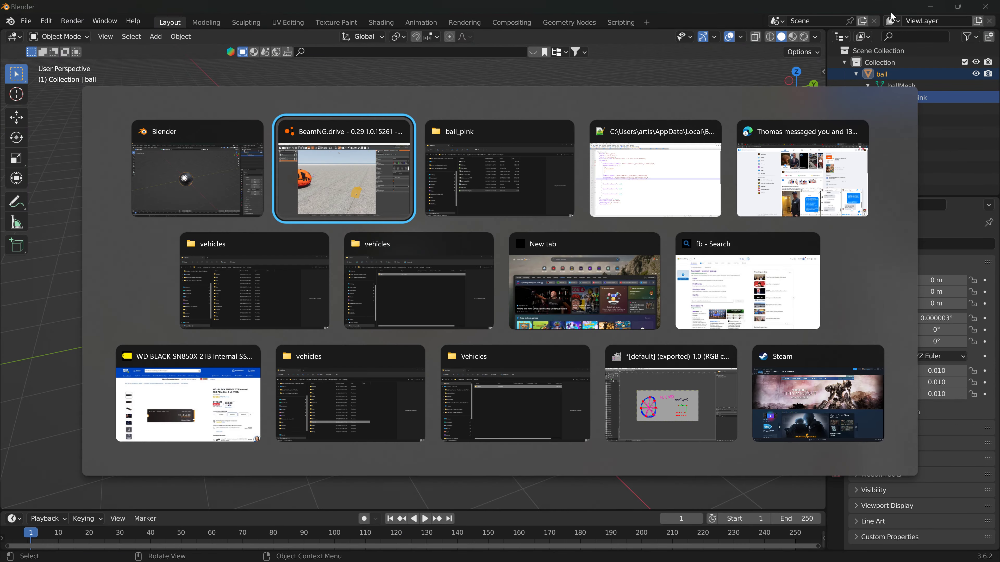
pyautogui.press('F11')
pyautogui.hotkey('ctrl', 'e')
pyautogui.scroll(-6, 473, 379)
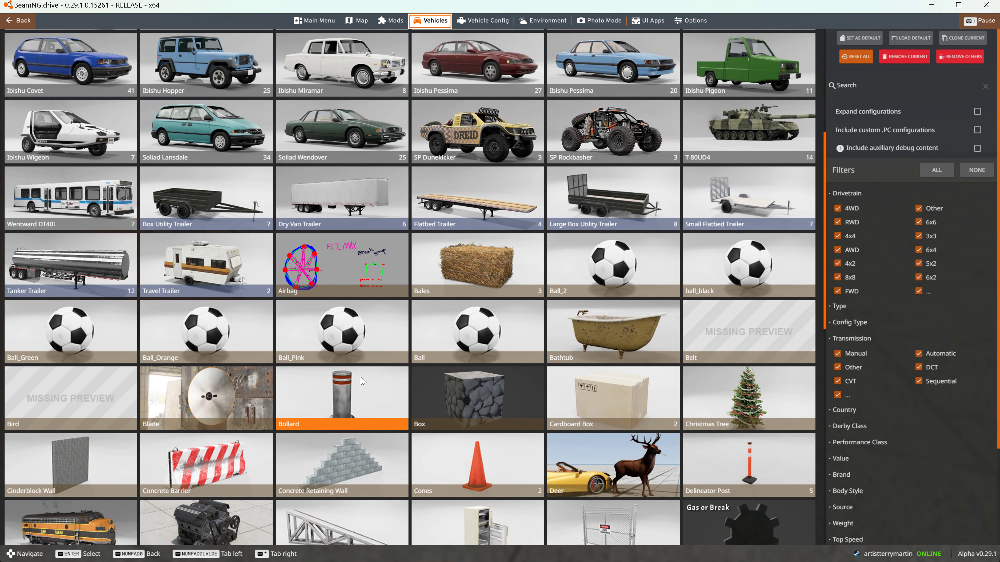
pyautogui.click(87, 338)
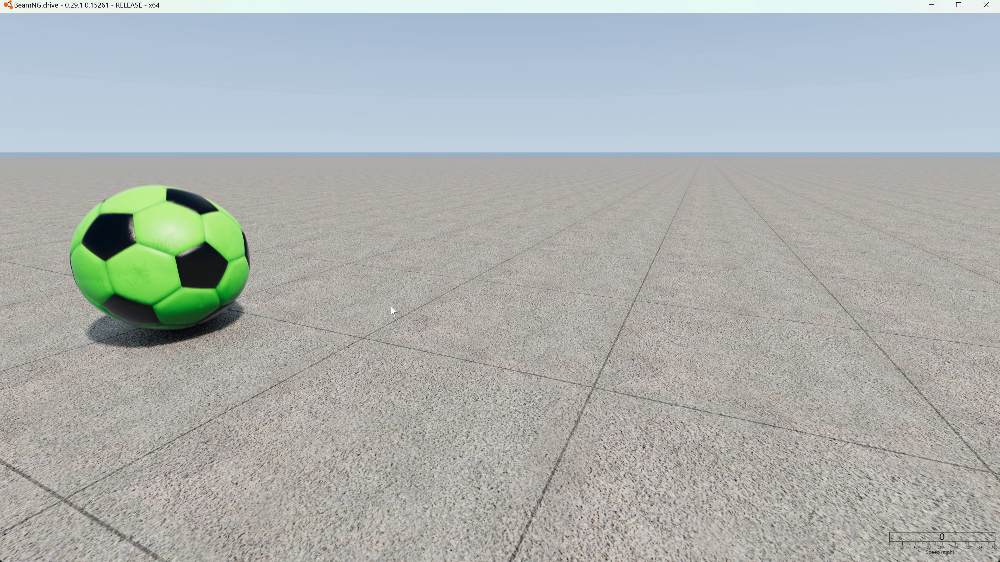
# Step: Switch to Notepad++, compare the pink and green main.materials.json files, add the missing closing quote to the pink file's ball_pink key, and save
pyautogui.press('Escape')
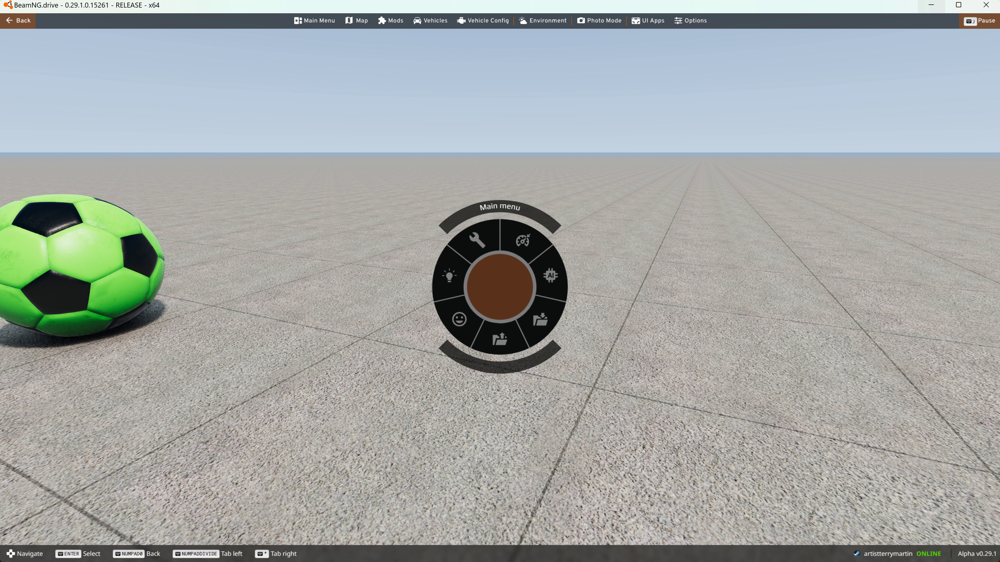
pyautogui.click(926, 7)
pyautogui.click(931, 6)
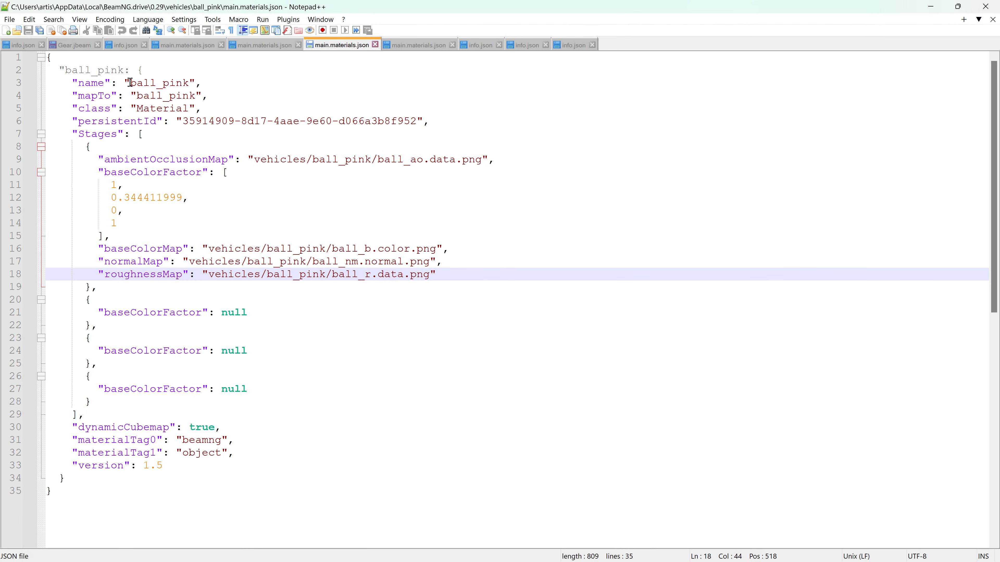
pyautogui.click(267, 49)
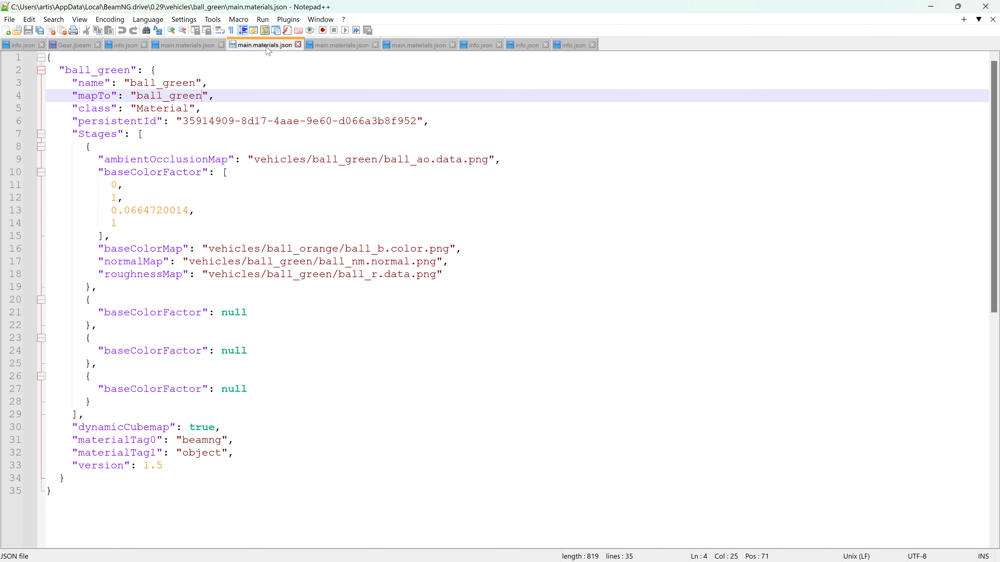
pyautogui.click(328, 49)
pyautogui.click(266, 47)
pyautogui.click(335, 47)
pyautogui.click(125, 70)
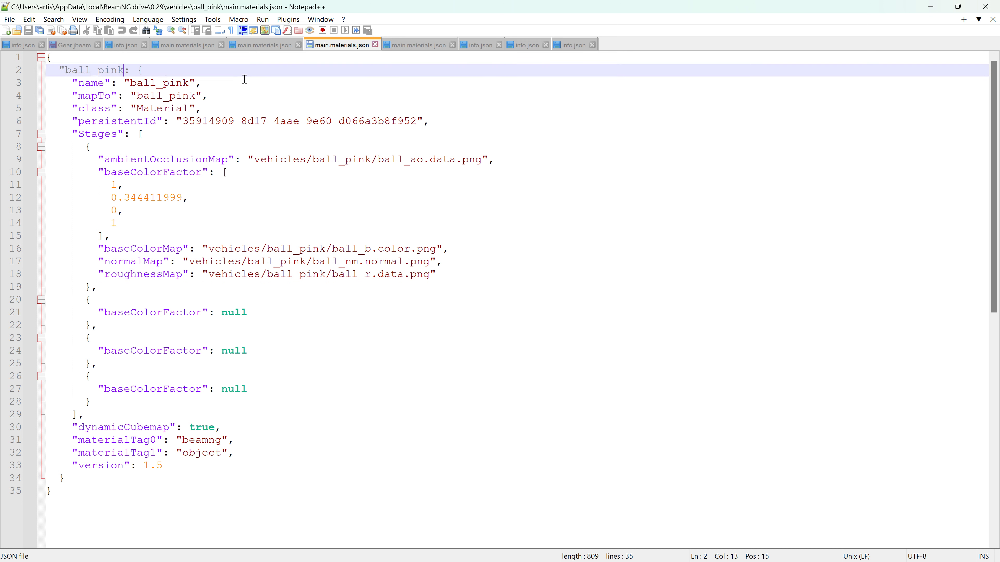
pyautogui.write('"')
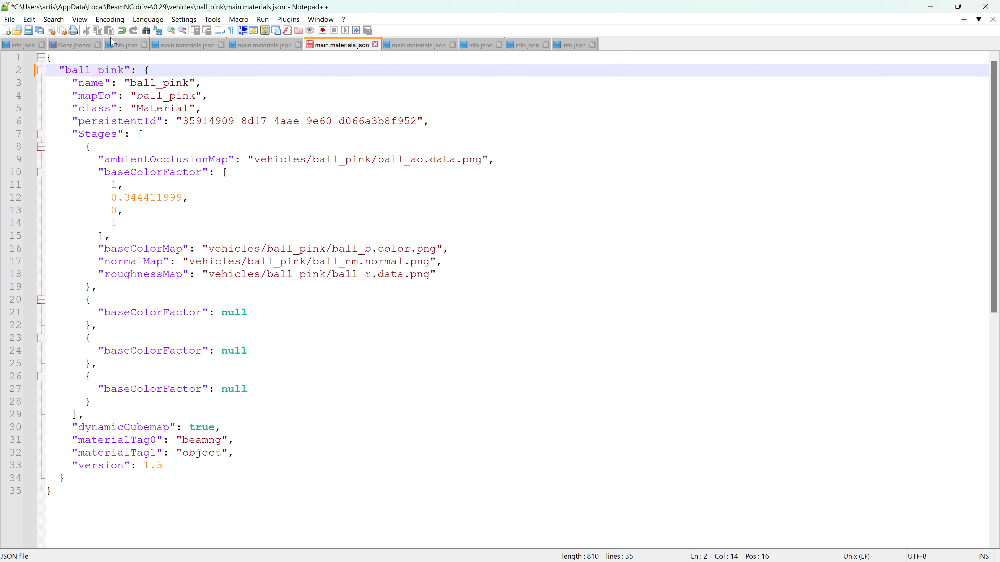
pyautogui.click(28, 31)
# Step: Return to BeamNG.drive, spawn Ball_Pink from the vehicle selector and bring up its ball_pink material's base color for editing
pyautogui.click(929, 9)
pyautogui.hotkey('alt', 'Tab')
pyautogui.hotkey('alt', 'Tab')
pyautogui.hotkey('alt', 'Tab')
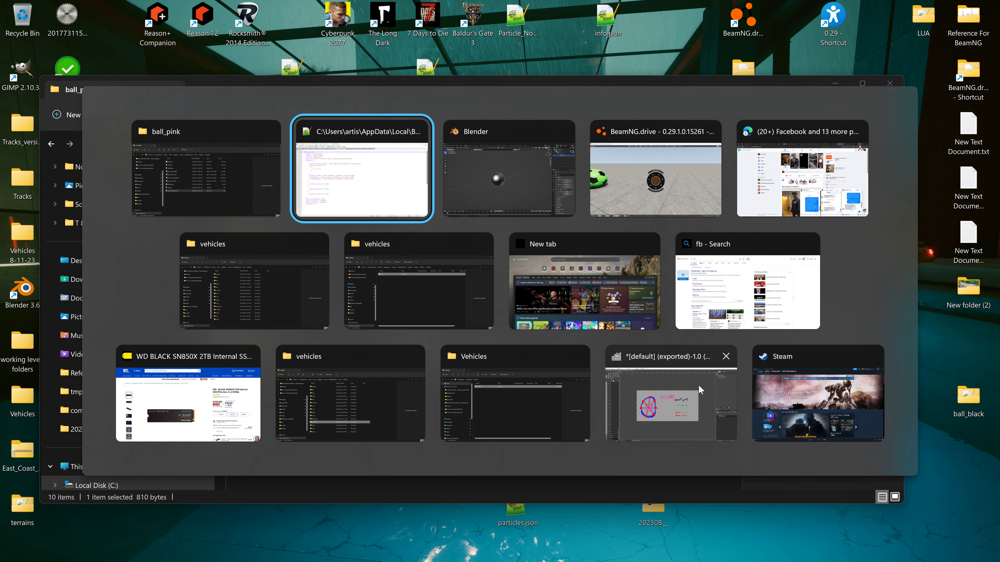
pyautogui.hotkey('alt', 'Tab')
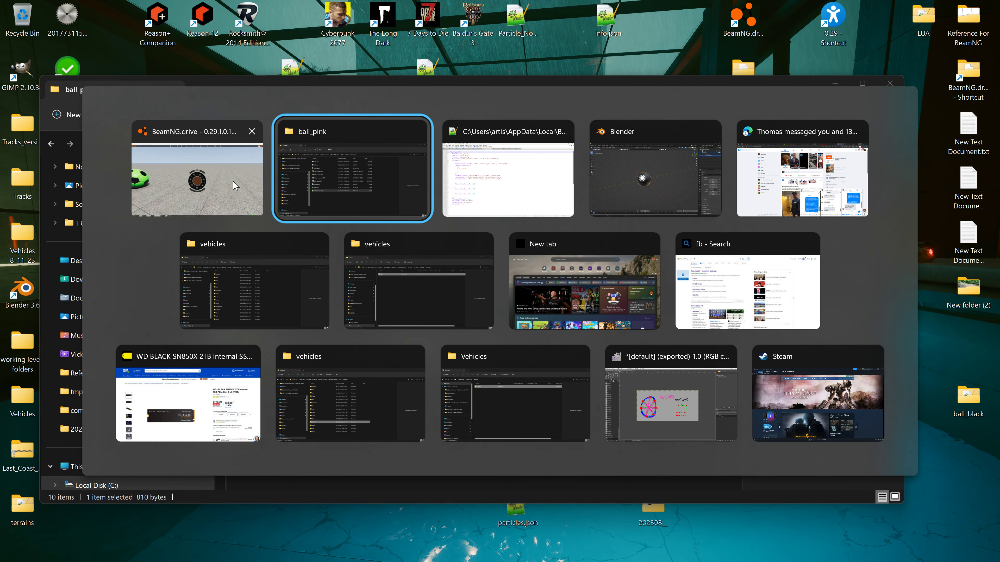
pyautogui.click(238, 190)
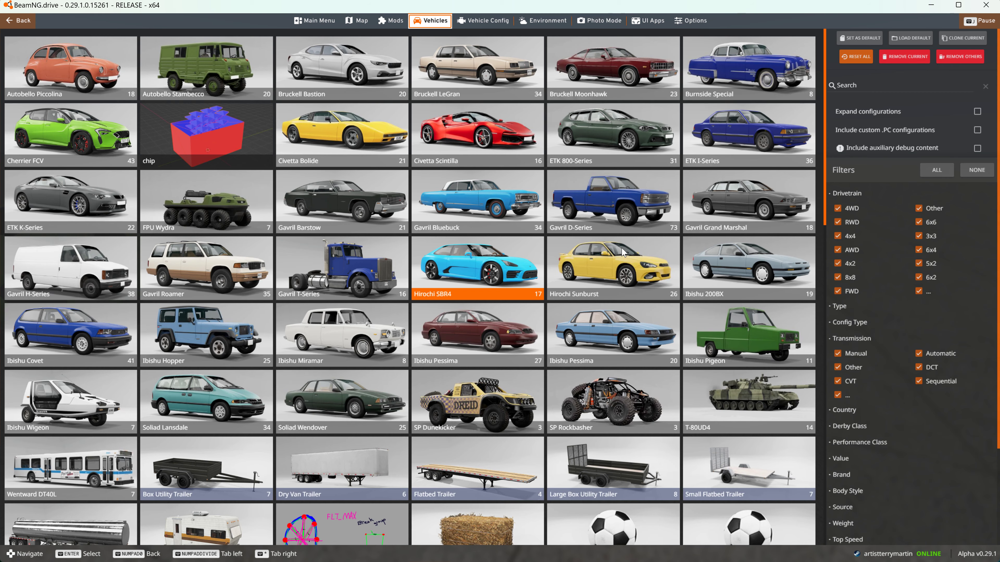
pyautogui.scroll(-3, 540, 369)
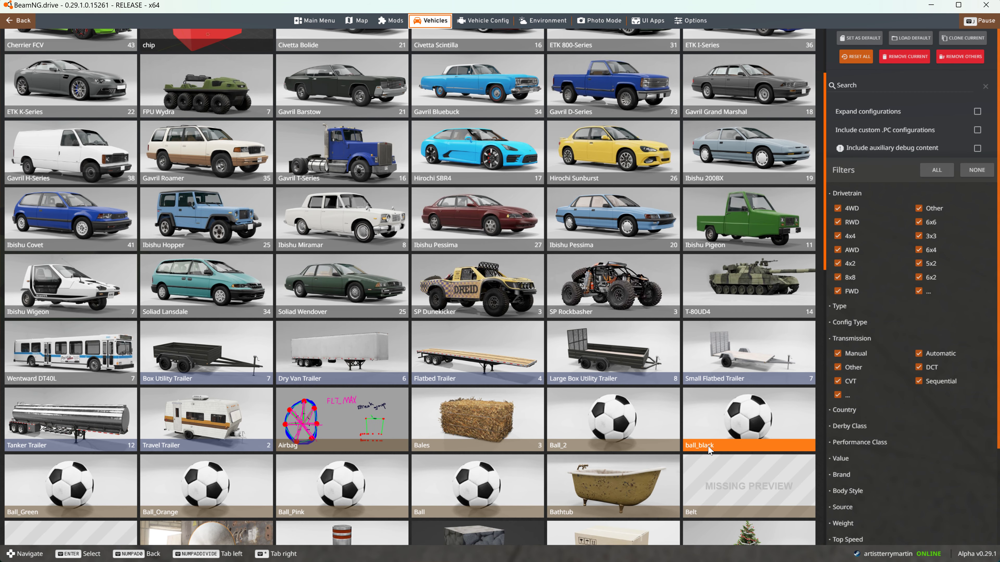
pyautogui.scroll(-2, 606, 462)
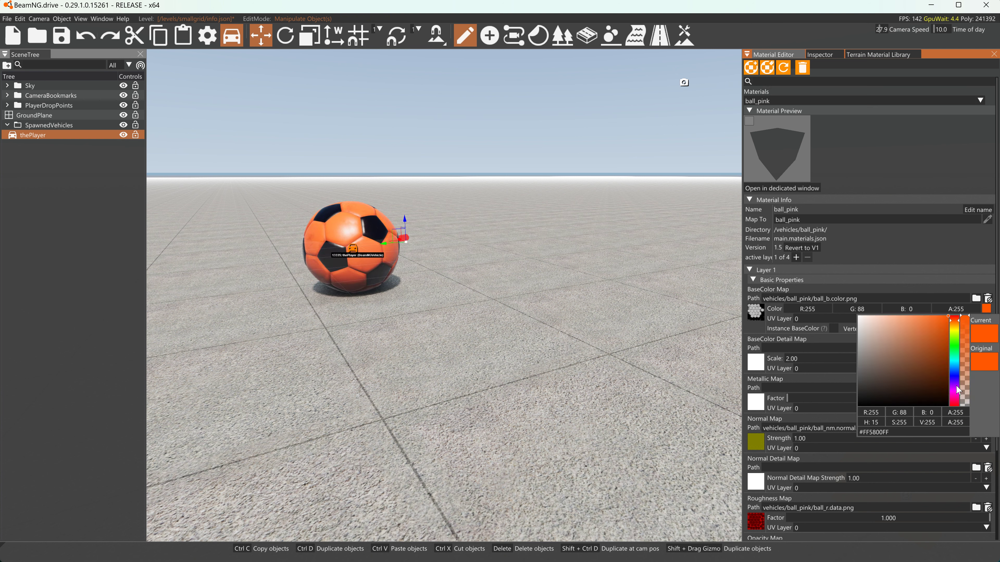
# Step: Set the ball_pink material's base color to pink #FF00B6FF, then save the modified materials and the level
pyautogui.moveTo(956, 387)
pyautogui.mouseDown()
pyautogui.moveTo(933, 397)
pyautogui.moveTo(955, 395)
pyautogui.mouseUp()
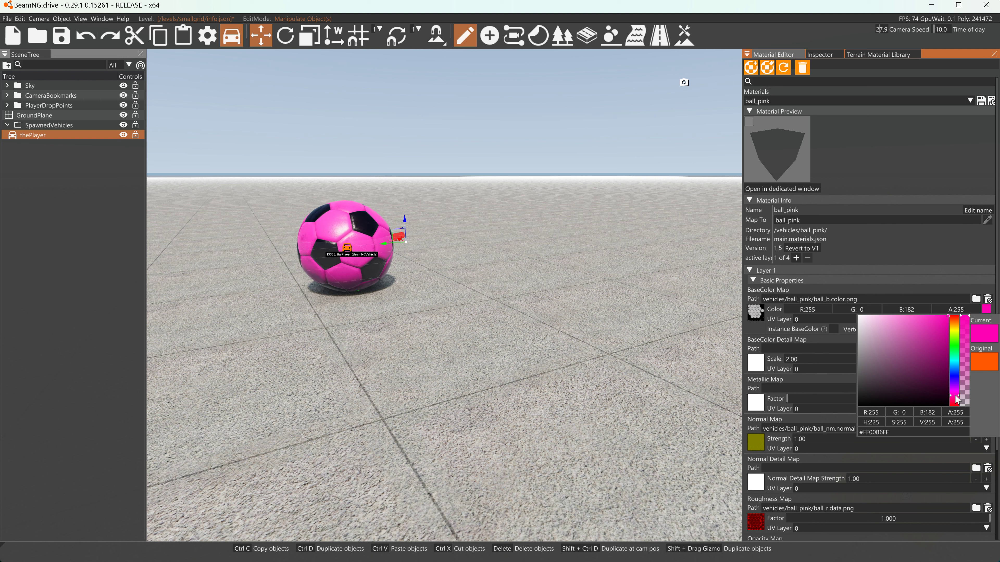
pyautogui.click(992, 102)
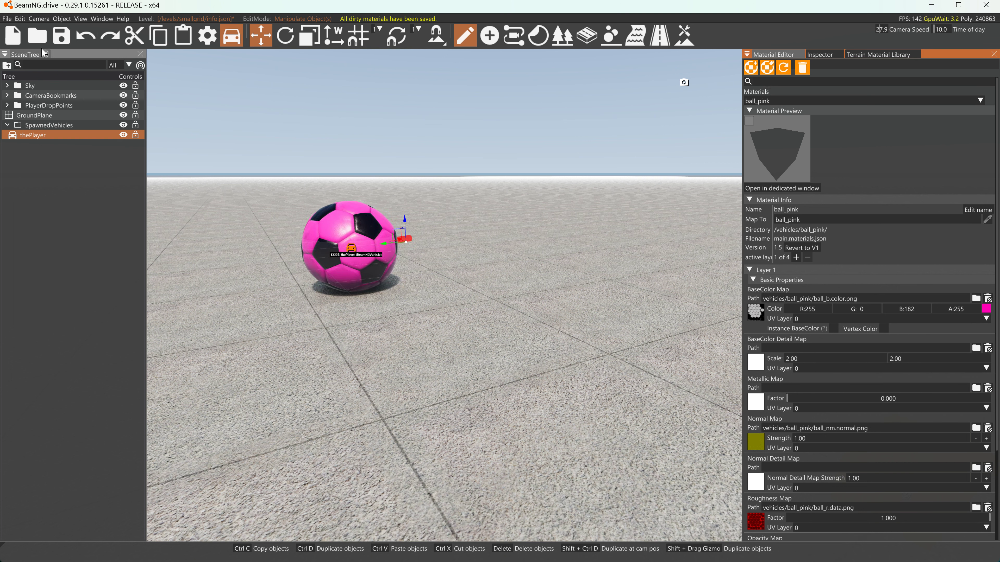
pyautogui.click(61, 36)
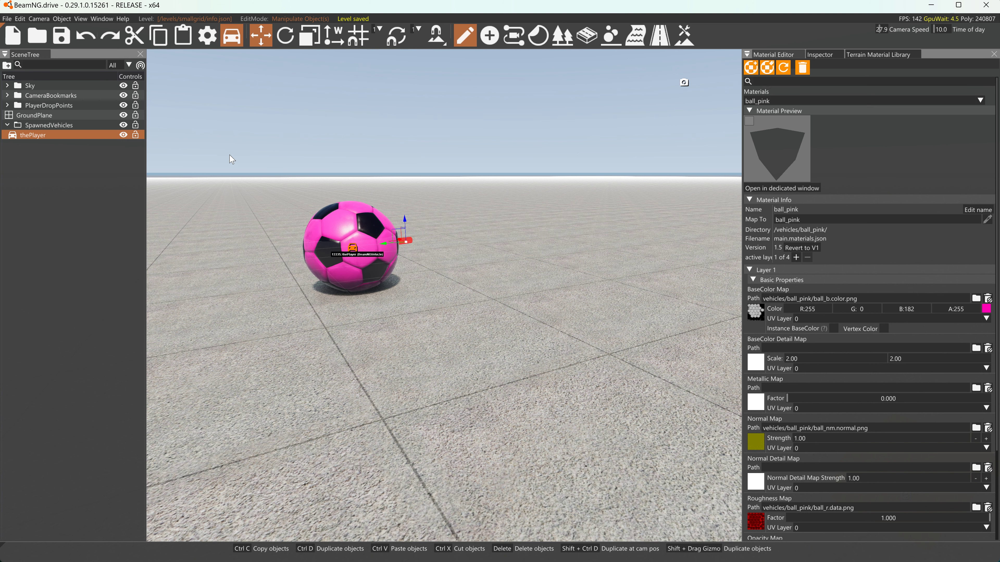
# Step: Reopen the World Editor's material settings for ball_pink, set the base color's alpha to 257, and save the material
pyautogui.press('F11')
pyautogui.press('F11')
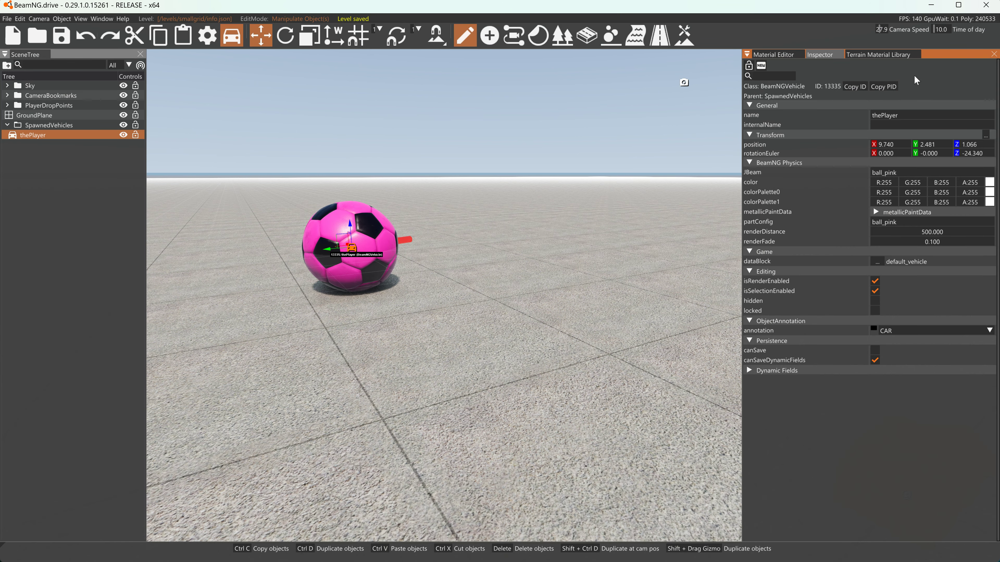
pyautogui.click(772, 55)
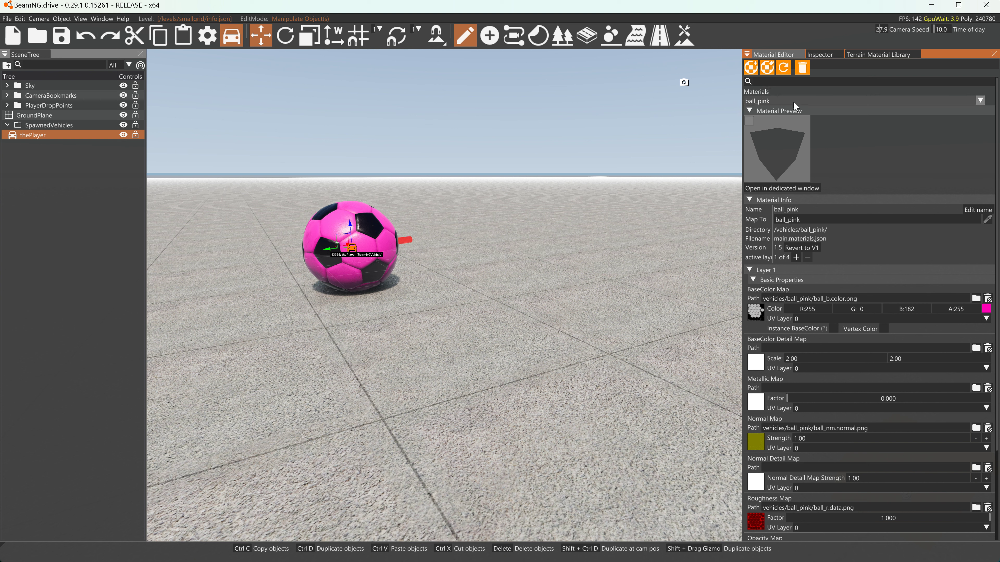
pyautogui.moveTo(957, 309); pyautogui.dragTo(959, 308)
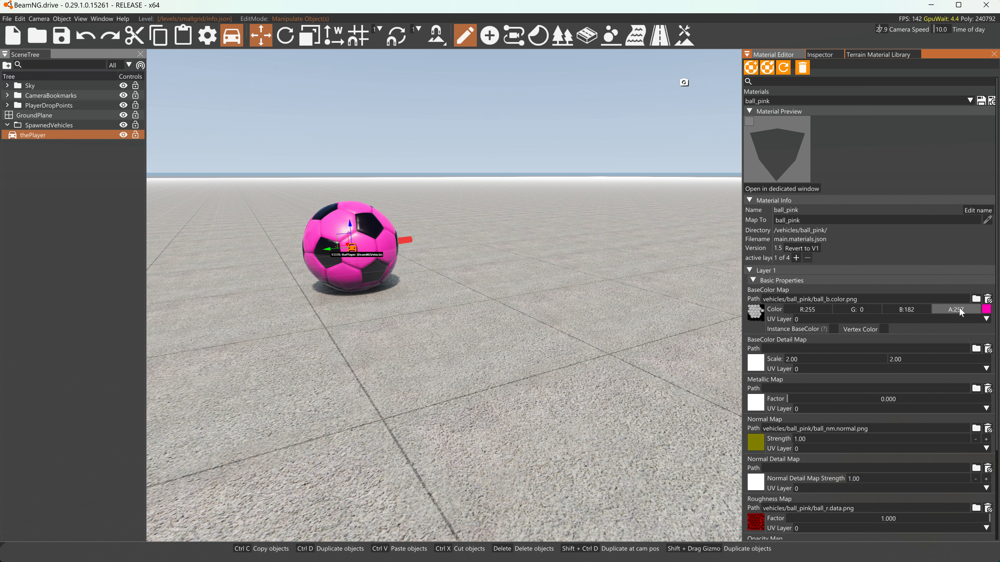
pyautogui.click(991, 101)
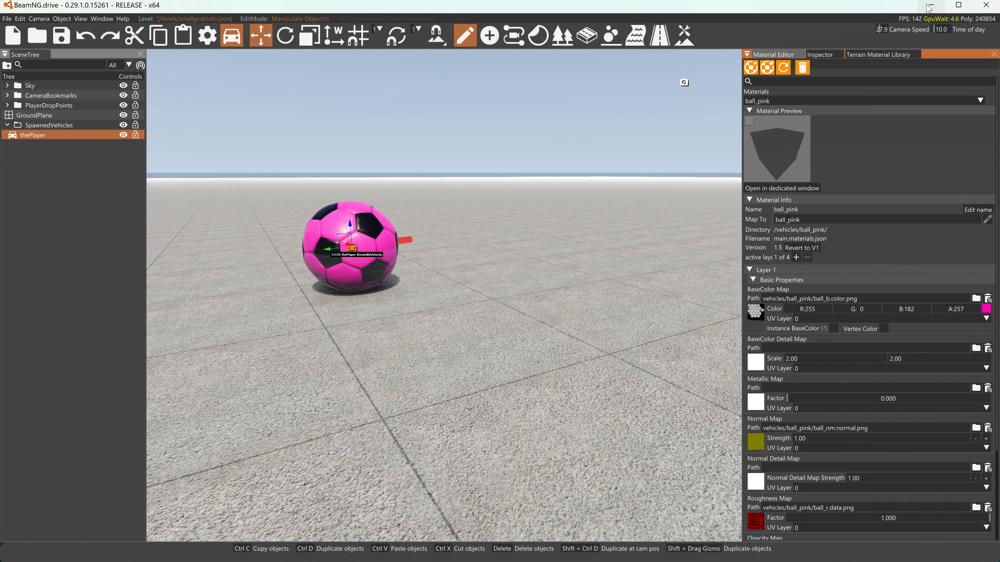
# Step: Move the camera closer to the pink ball and close the World Editor to frame a clean preview screenshot
pyautogui.moveTo(642, 165); pyautogui.dragTo(555, 189, button='right')
pyautogui.press('w')
pyautogui.press('a')
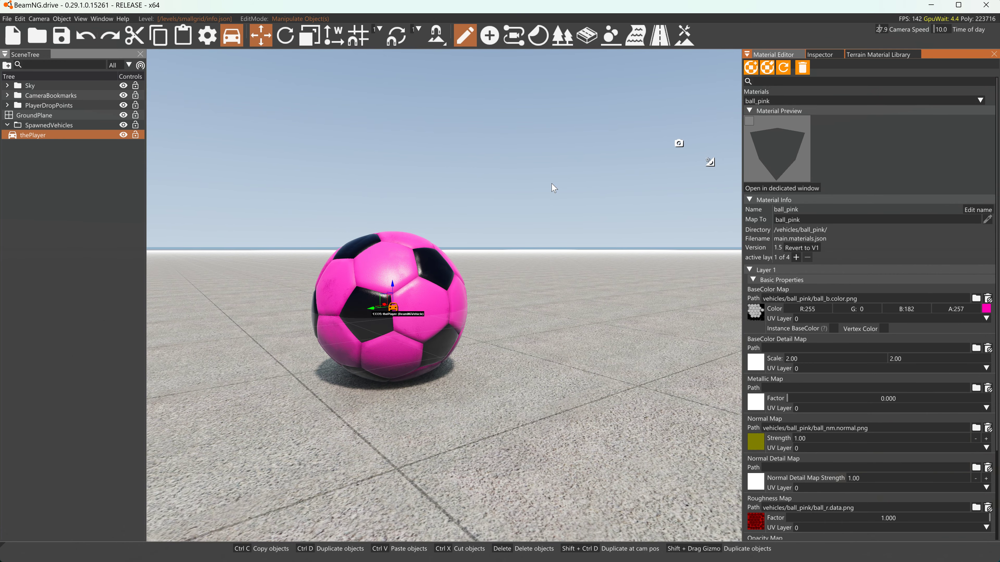
pyautogui.press('F11')
pyautogui.moveTo(513, 175); pyautogui.dragTo(510, 176, button='right')
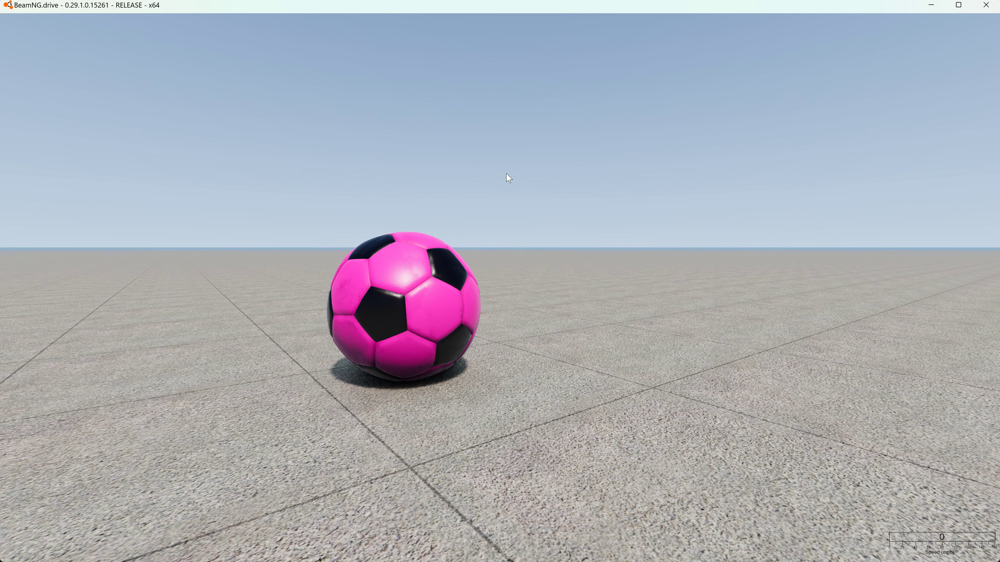
# Step: Switch to GIMP, close the old drawing without saving, and paste the pink ball screenshot as a new image
pyautogui.hotkey('alt', 'Tab')
pyautogui.hotkey('alt', 'Tab')
pyautogui.hotkey('alt', 'Tab')
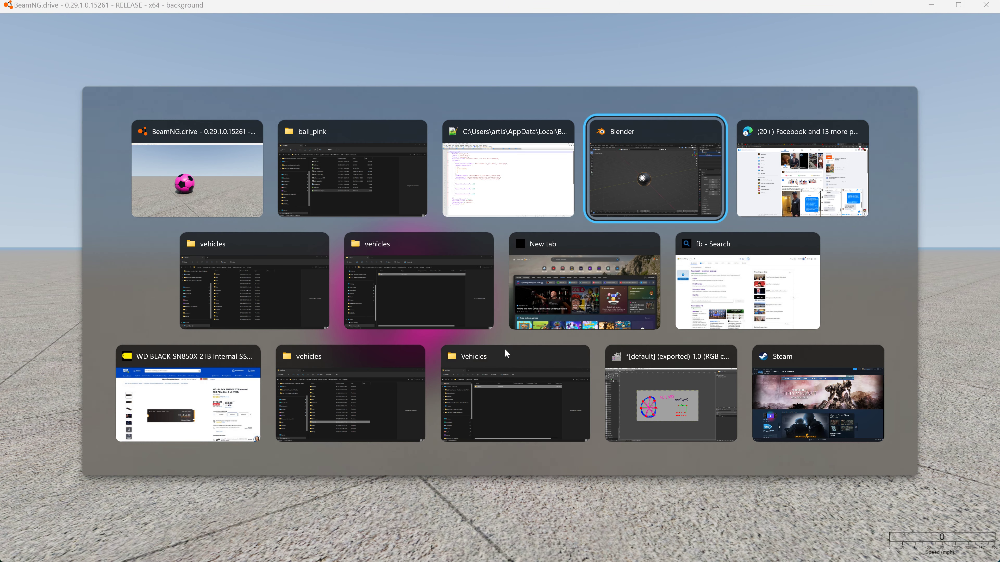
pyautogui.click(661, 362)
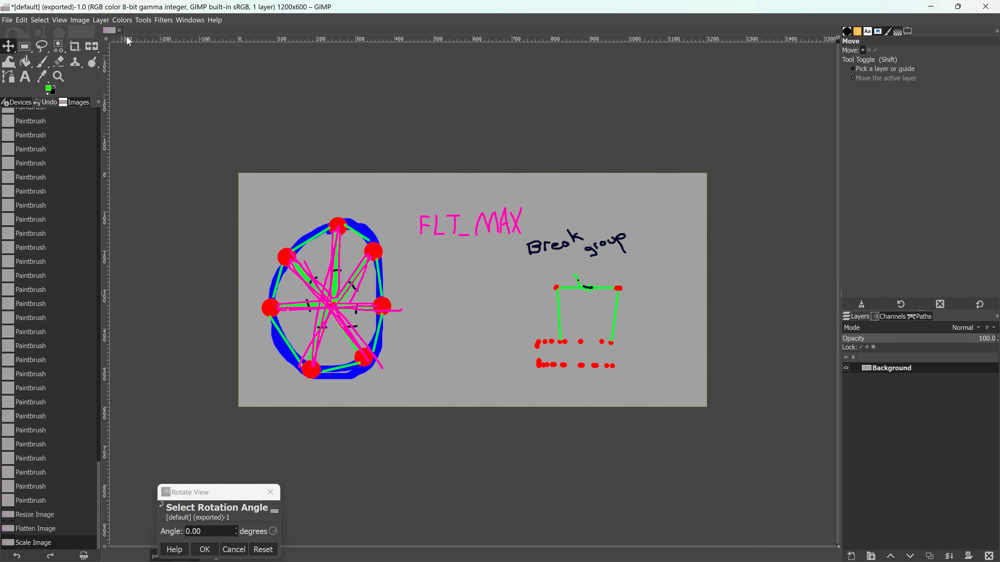
pyautogui.click(120, 31)
pyautogui.click(526, 347)
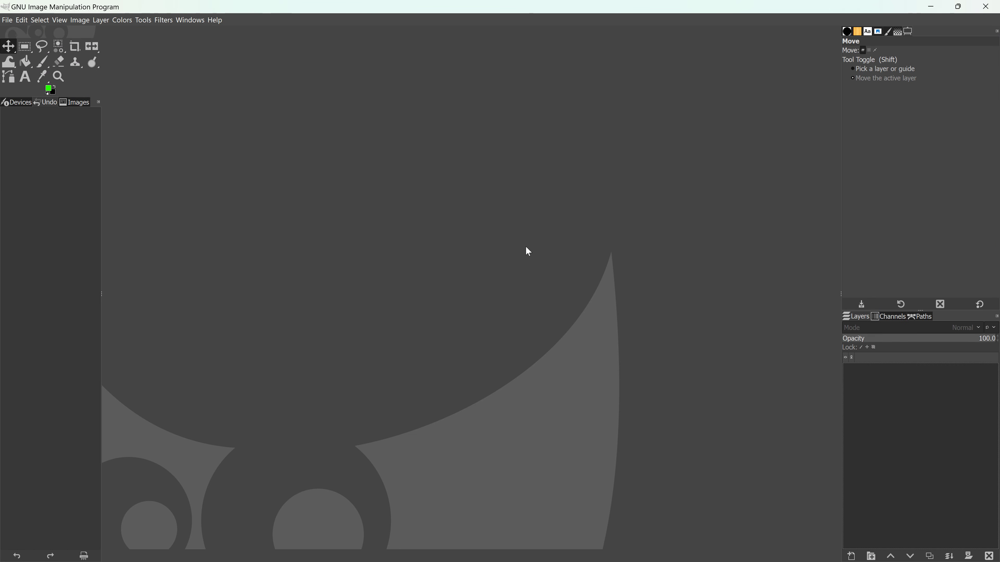
pyautogui.hotkey('ctrl', 'shift', 'v')
# Step: Crop the image around the pink ball at a 2:1 ratio, about 1493 × 746 px, and flatten it
pyautogui.click(74, 47)
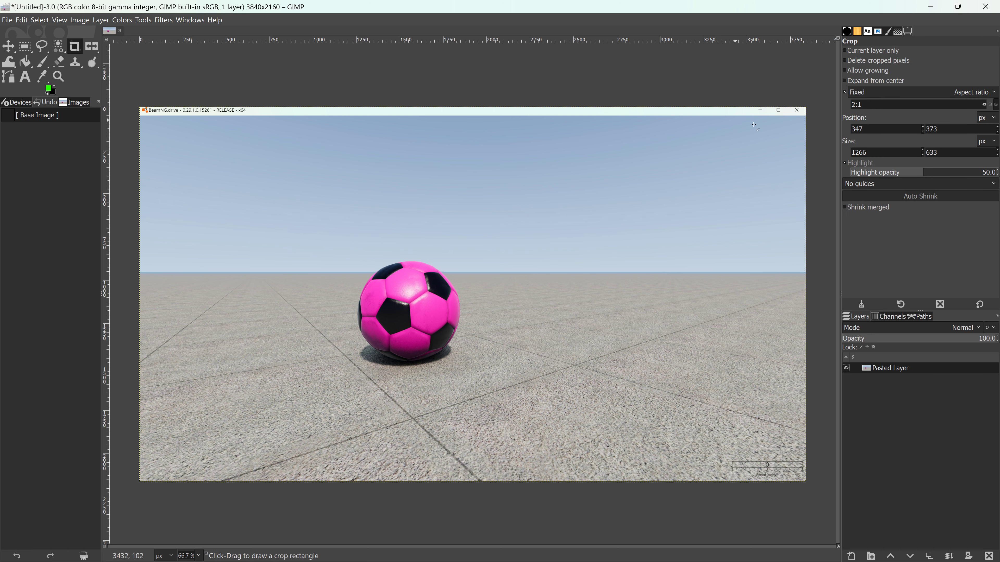
pyautogui.moveTo(283, 248)
pyautogui.mouseDown()
pyautogui.moveTo(482, 334)
pyautogui.moveTo(542, 377)
pyautogui.mouseUp()
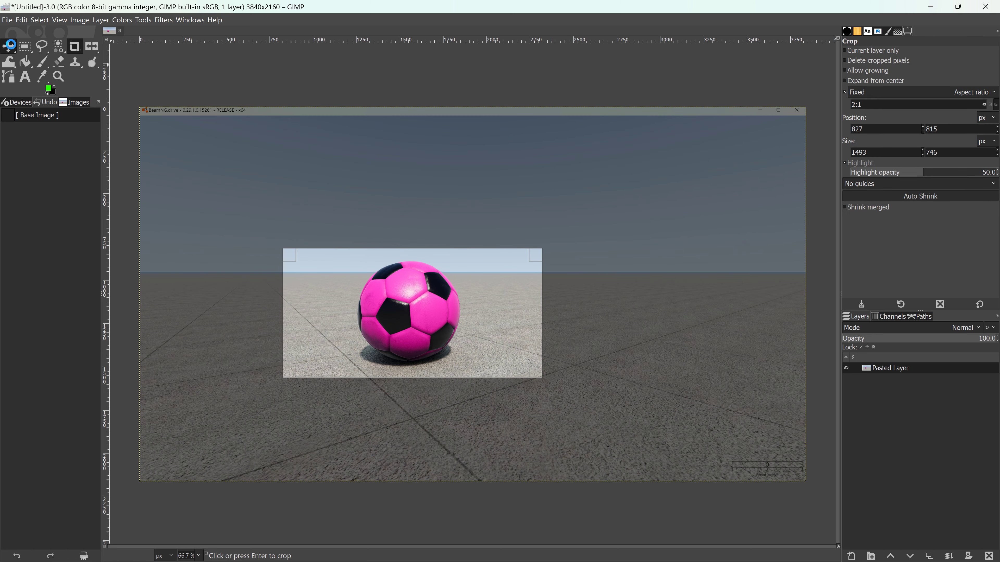
pyautogui.click(8, 46)
pyautogui.rightClick(902, 370)
pyautogui.click(913, 359)
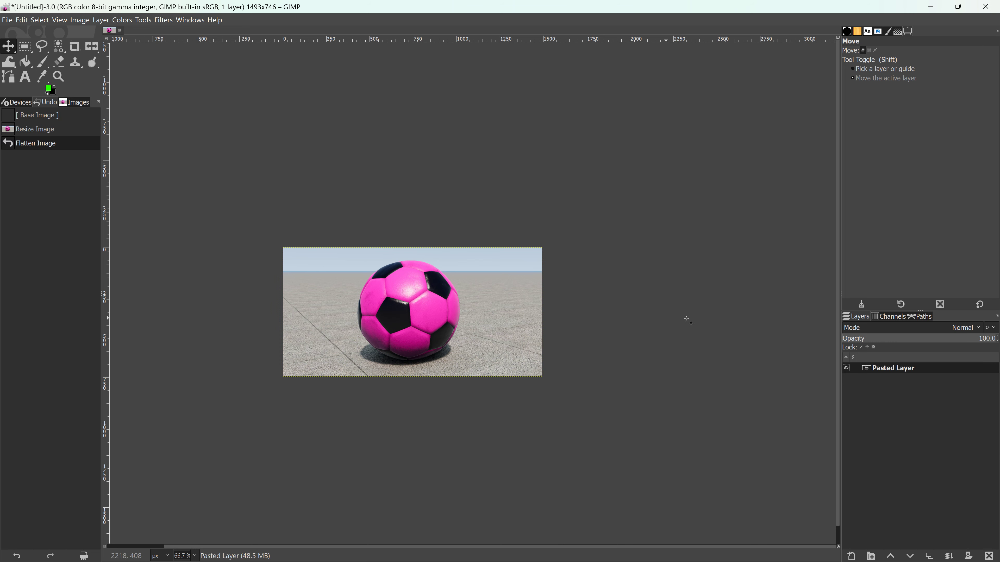
# Step: Scale the cropped pink ball image to 1200 × 600 px
pyautogui.click(78, 20)
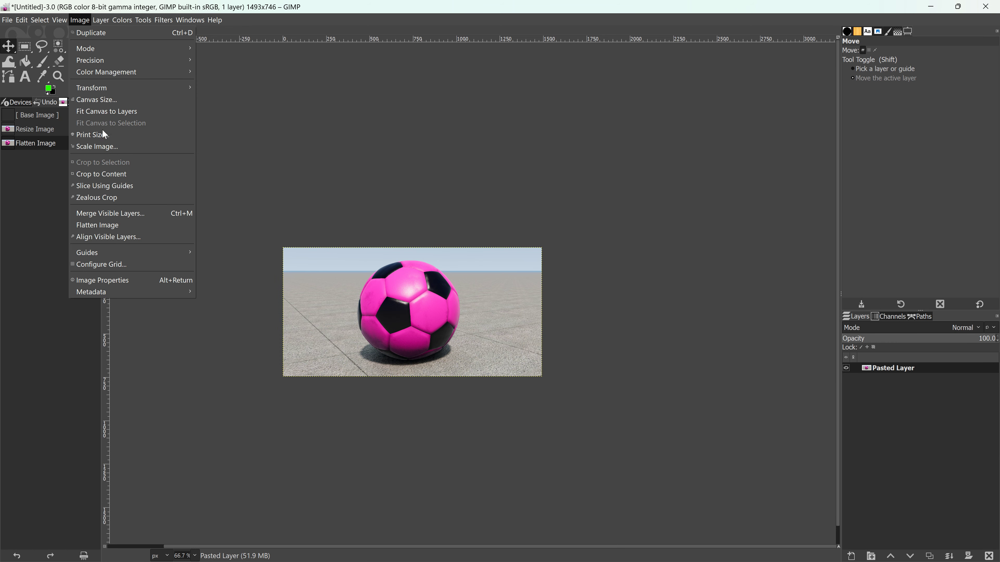
pyautogui.click(102, 147)
pyautogui.write('12')
pyautogui.press('Tab')
pyautogui.click(534, 365)
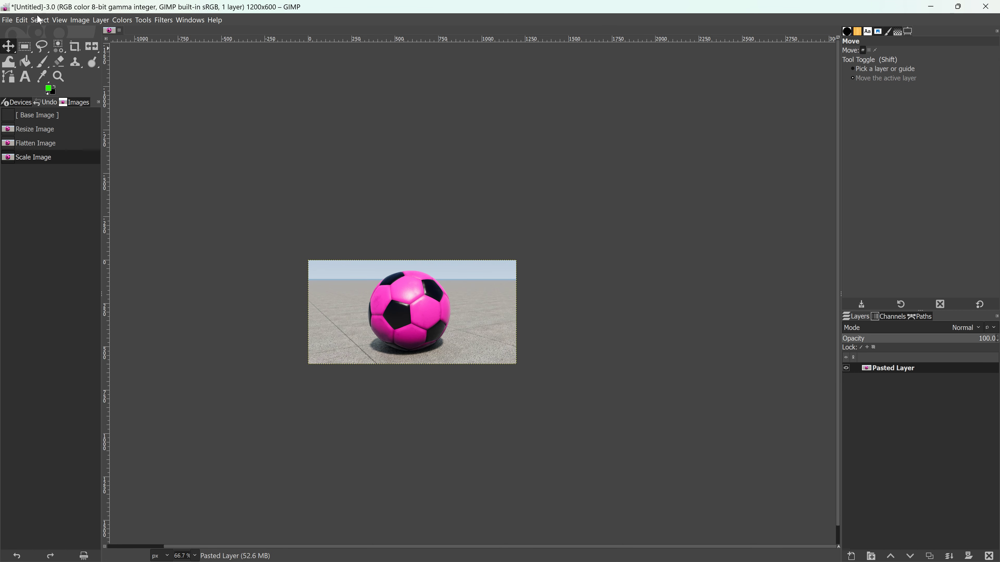
# Step: Export the pink ball image as a JPEG to the vehicles/ball_pink folder, overwriting default.jpg
pyautogui.click(7, 20)
pyautogui.click(49, 166)
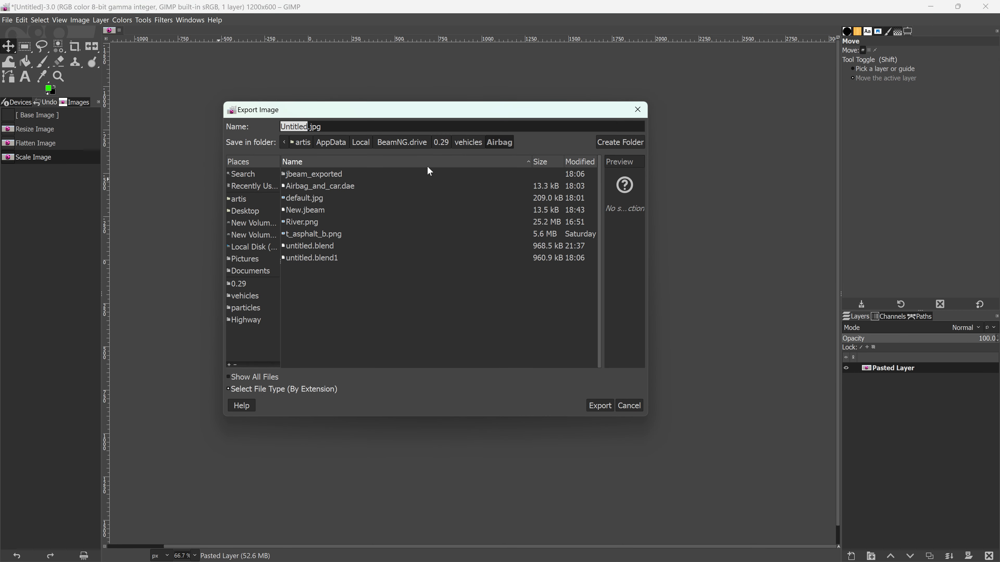
pyautogui.click(471, 143)
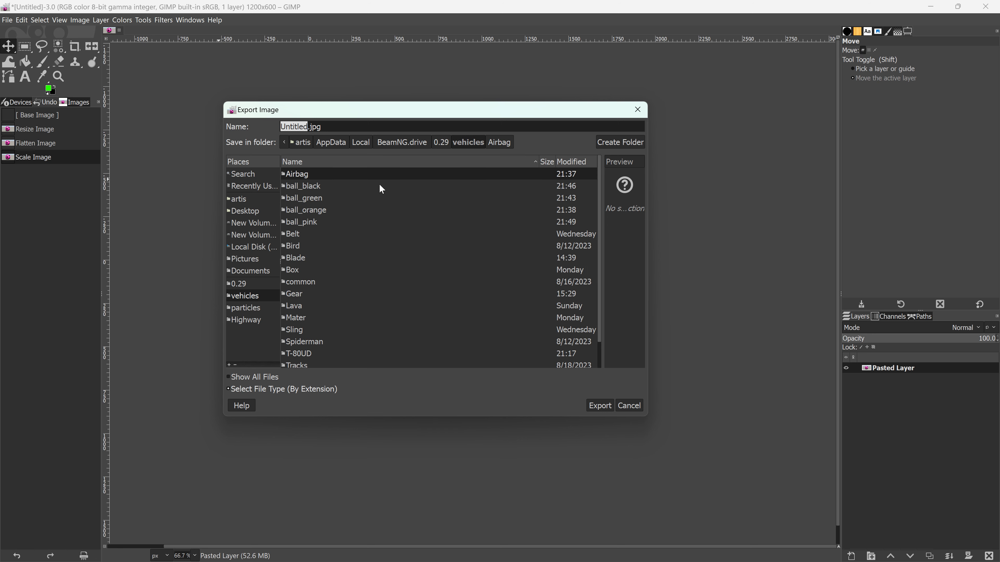
pyautogui.doubleClick(309, 221)
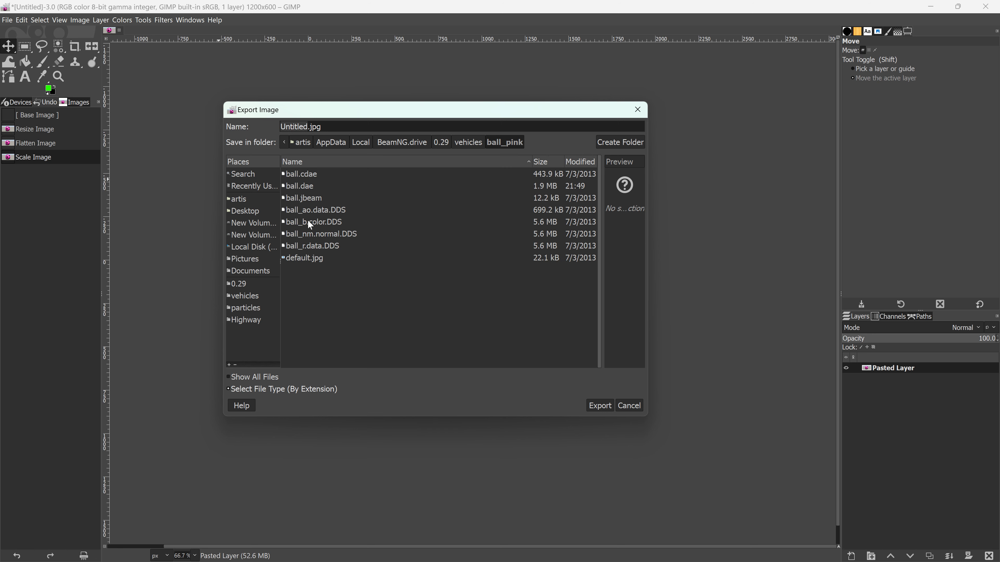
pyautogui.click(305, 256)
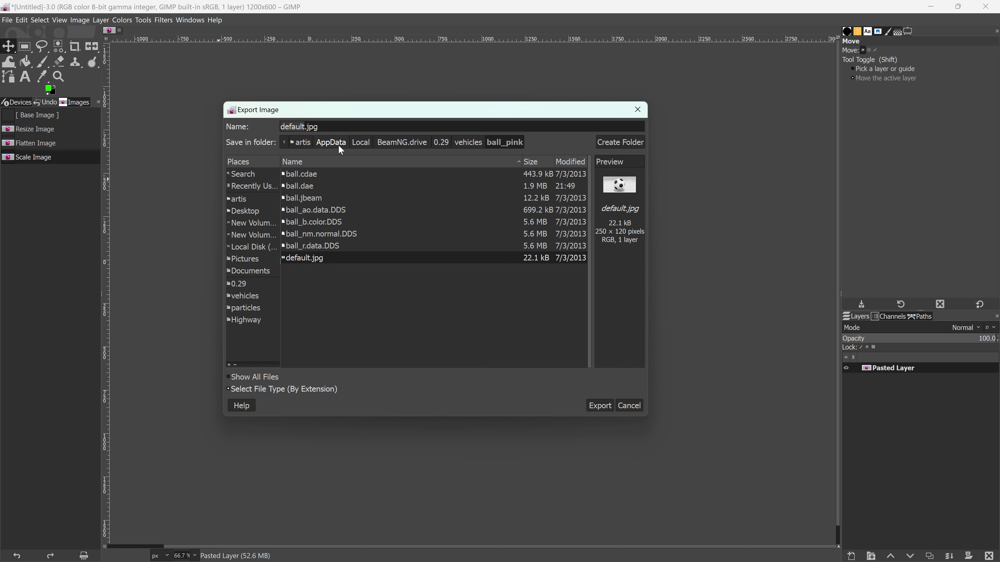
pyautogui.click(599, 405)
pyautogui.click(476, 306)
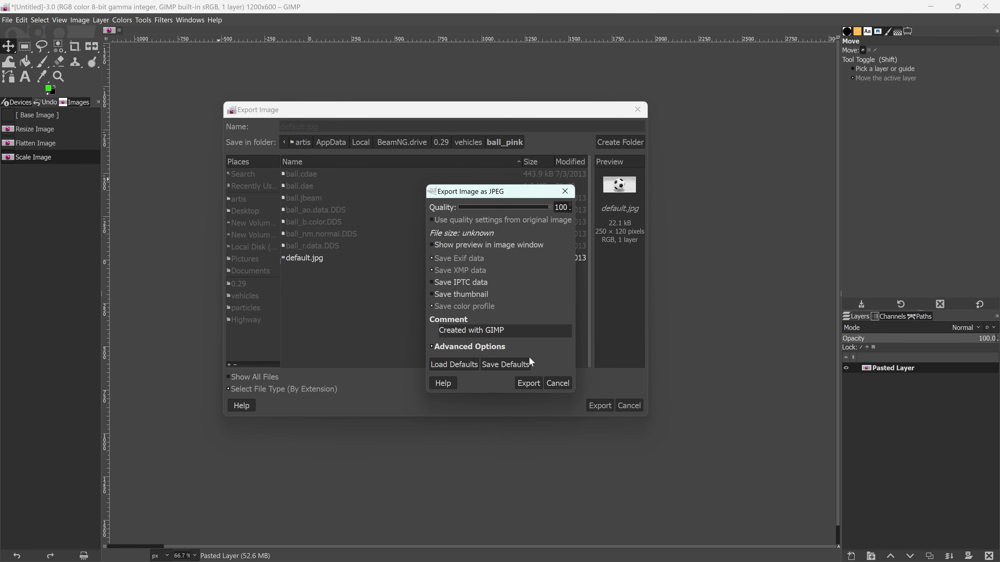
pyautogui.click(528, 383)
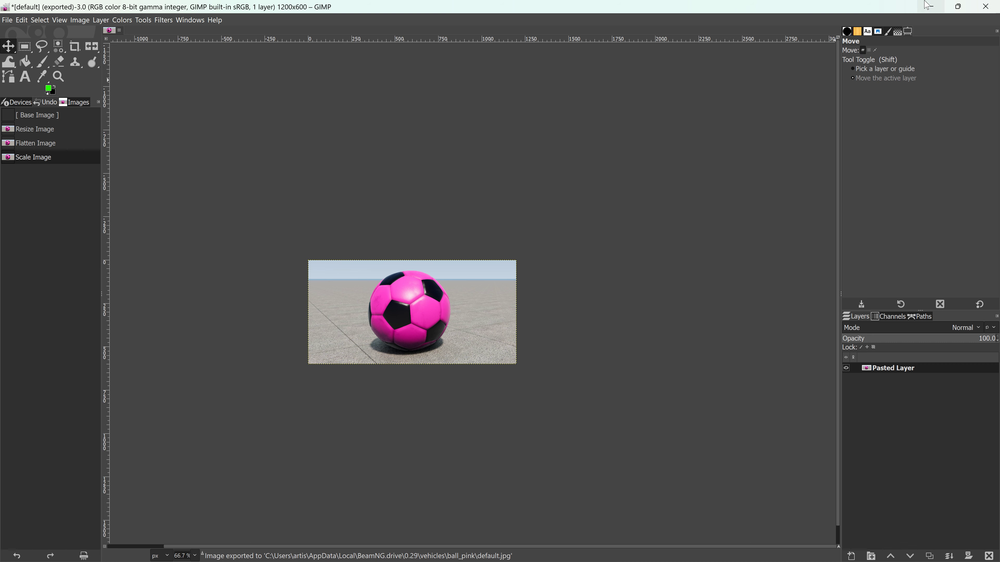
# Step: Switch to BeamNG.drive and replace the pink ball with the Ball_Orange vehicle
pyautogui.hotkey('alt', 'Tab')
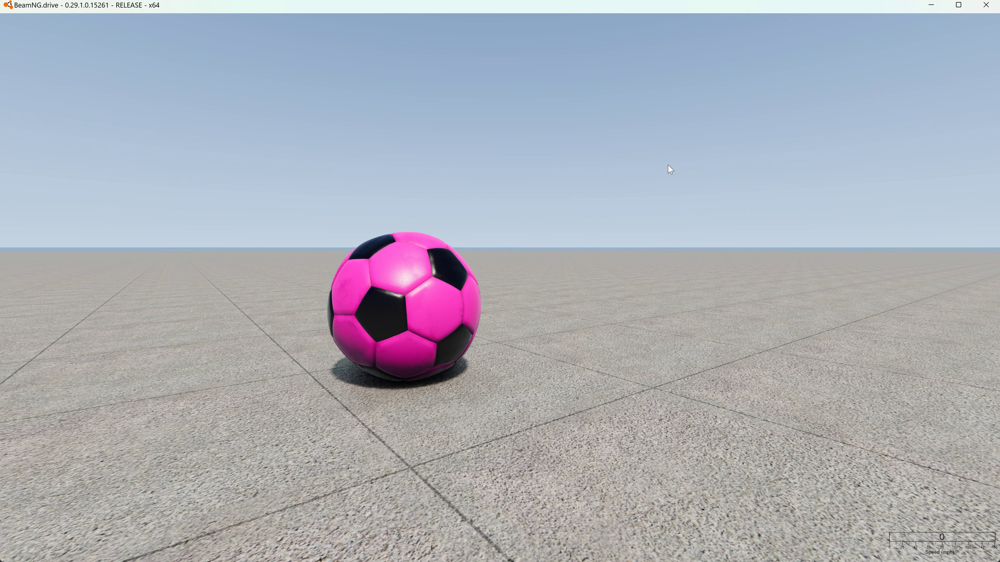
pyautogui.press('Escape')
pyautogui.click(441, 21)
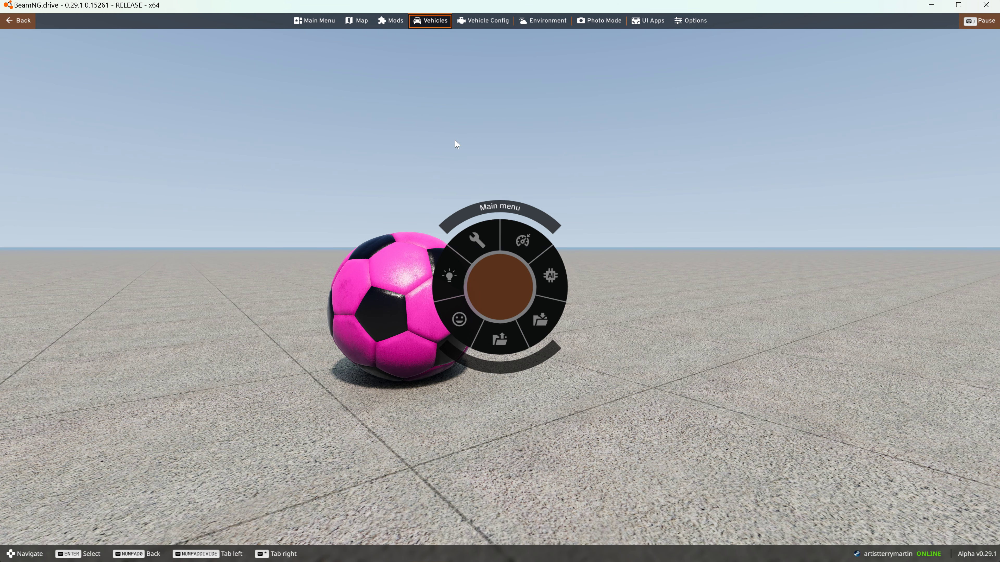
pyautogui.scroll(-7, 519, 311)
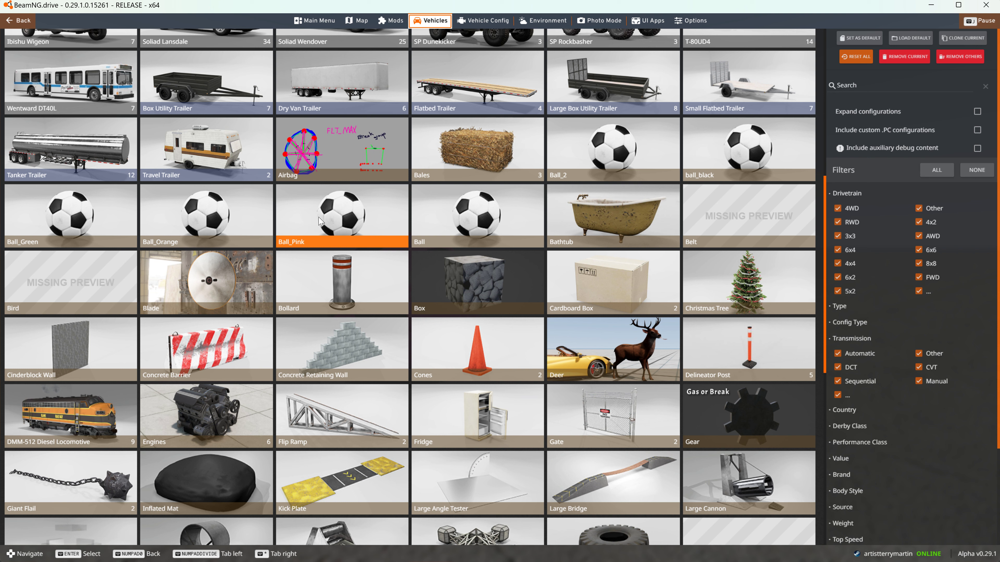
pyautogui.click(217, 216)
pyautogui.doubleClick(82, 98)
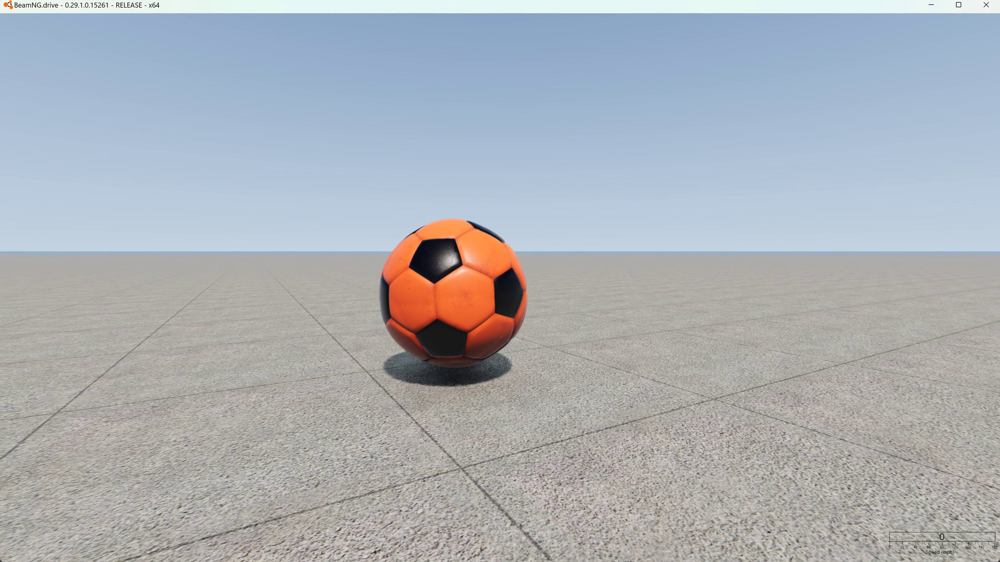
# Step: Switch to GIMP, paste the orange ball screenshot over the pink ball image and scale it to about 3183 × 1790 px
pyautogui.hotkey('alt', 'Tab')
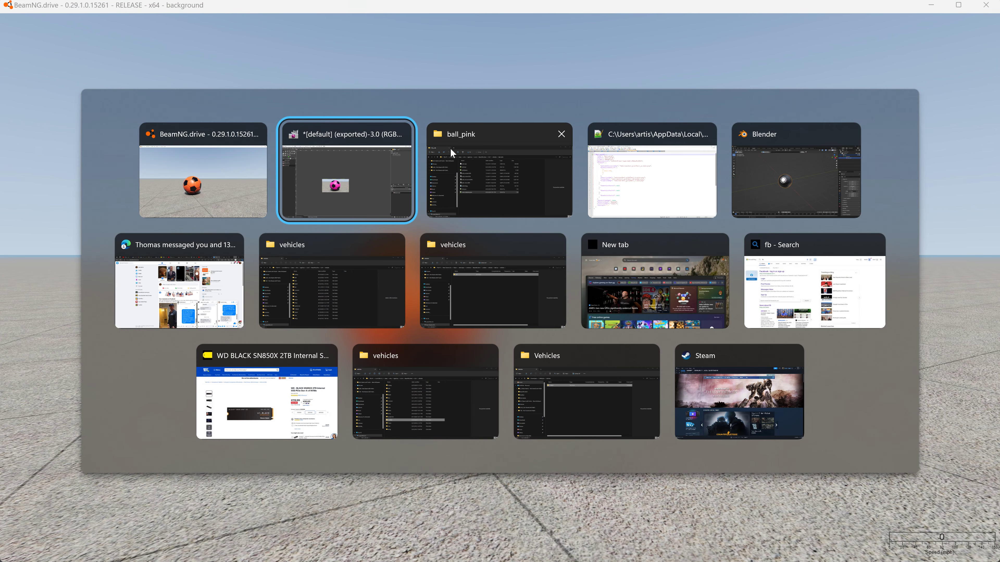
pyautogui.hotkey('ctrl', 'v')
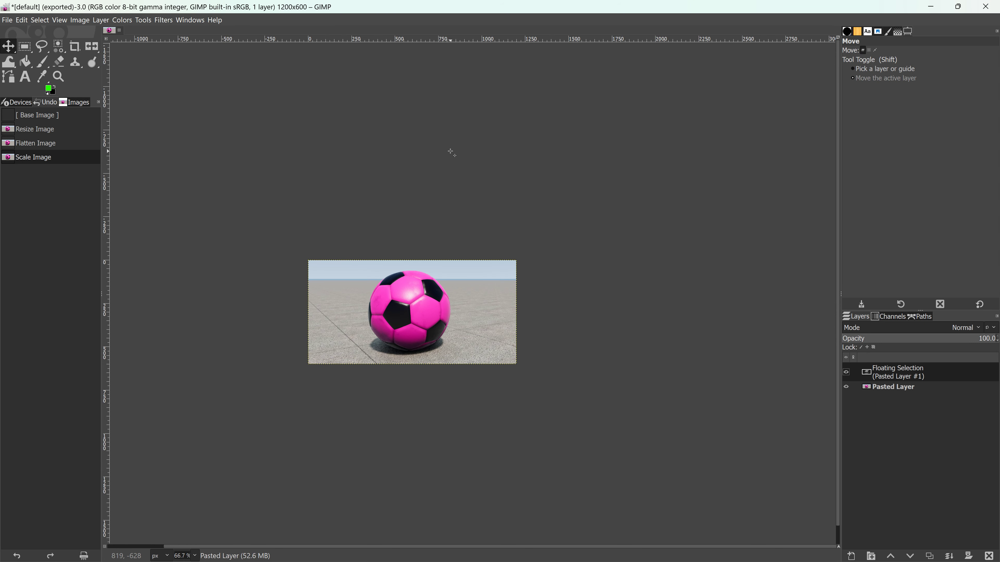
pyautogui.hotkey('shift', 's')
pyautogui.click(647, 189)
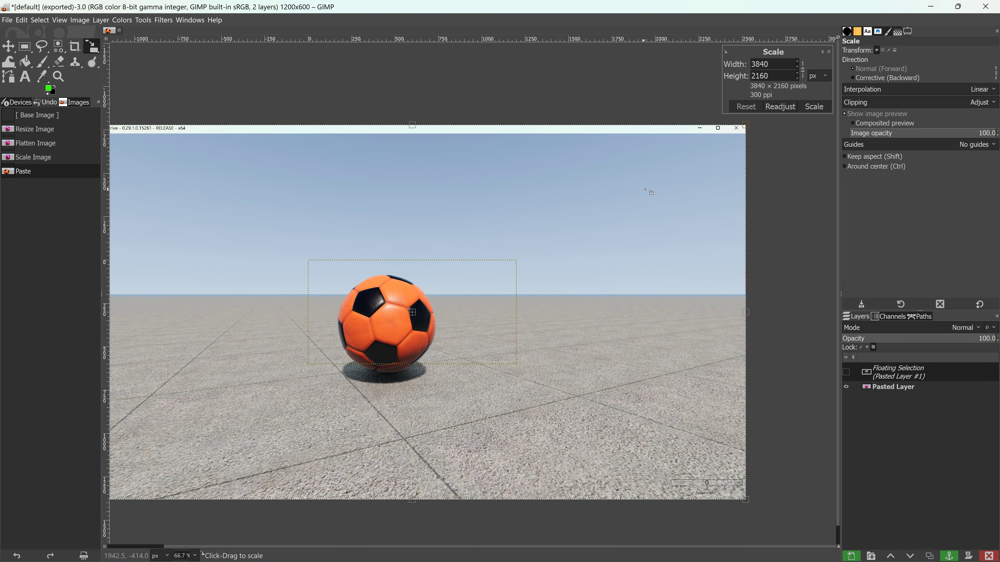
pyautogui.moveTo(658, 192); pyautogui.dragTo(544, 253)
# Step: Move the pasted screenshot so the whole orange ball sits inside the canvas, then turn it into a layer and flatten the image
pyautogui.click(9, 47)
pyautogui.moveTo(428, 280); pyautogui.dragTo(507, 253)
pyautogui.moveTo(466, 289); pyautogui.dragTo(502, 272)
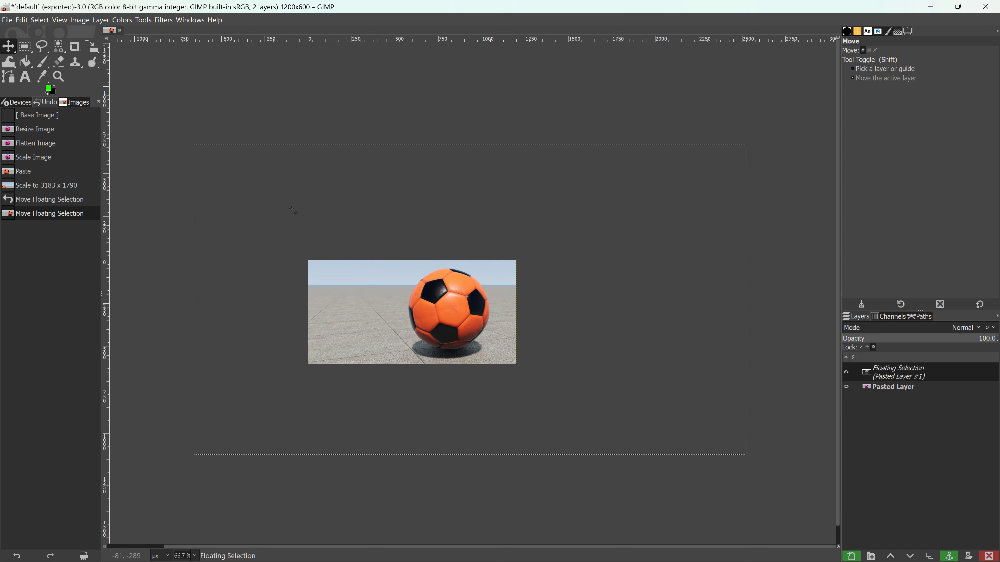
pyautogui.rightClick(892, 371)
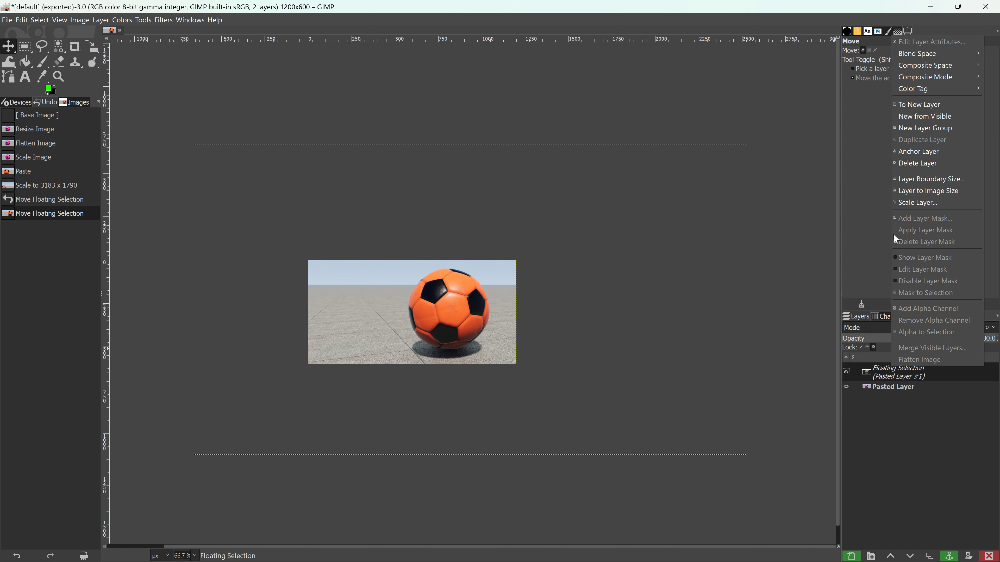
pyautogui.click(902, 103)
pyautogui.rightClick(887, 368)
pyautogui.click(909, 360)
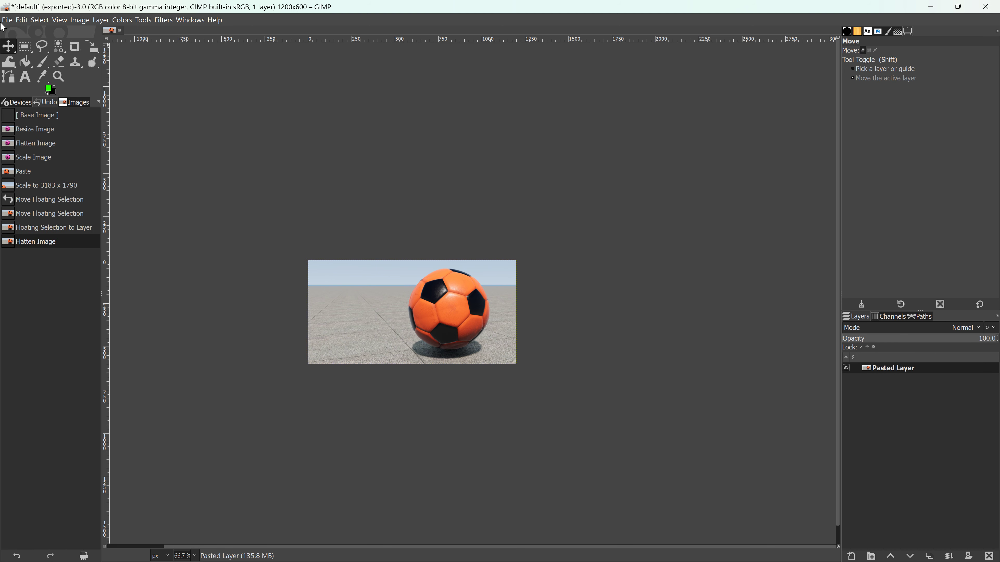
# Step: Export the orange ball image as a JPEG to the vehicles/ball_orange folder, overwriting default.jpg
pyautogui.click(11, 18)
pyautogui.click(54, 166)
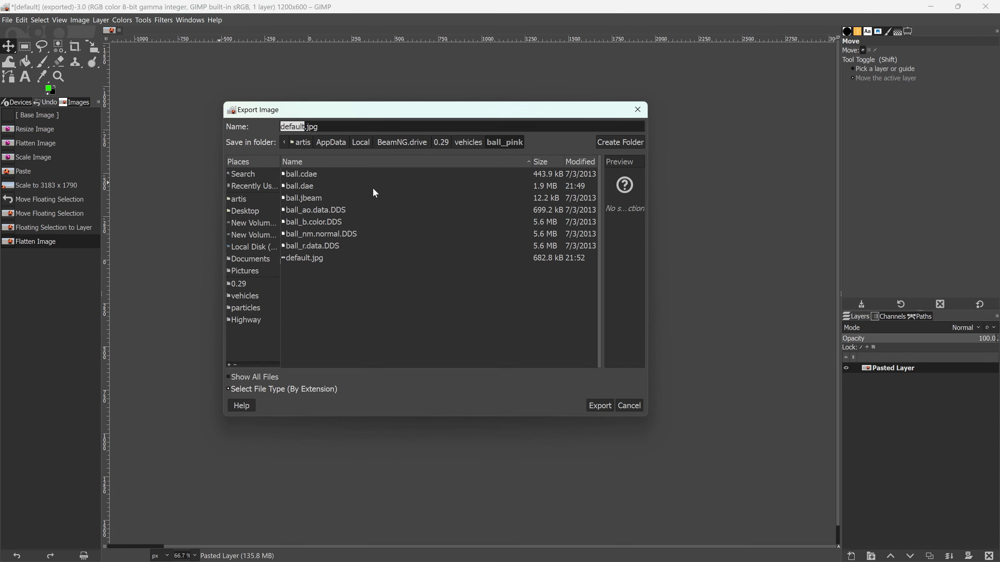
pyautogui.click(482, 143)
pyautogui.click(327, 200)
pyautogui.click(322, 213)
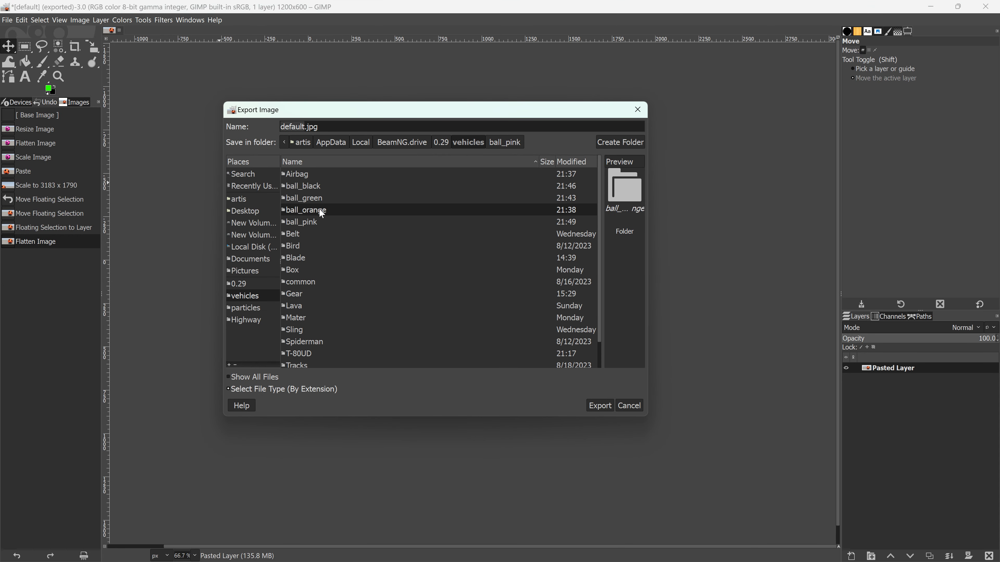
pyautogui.doubleClick(322, 212)
pyautogui.click(600, 405)
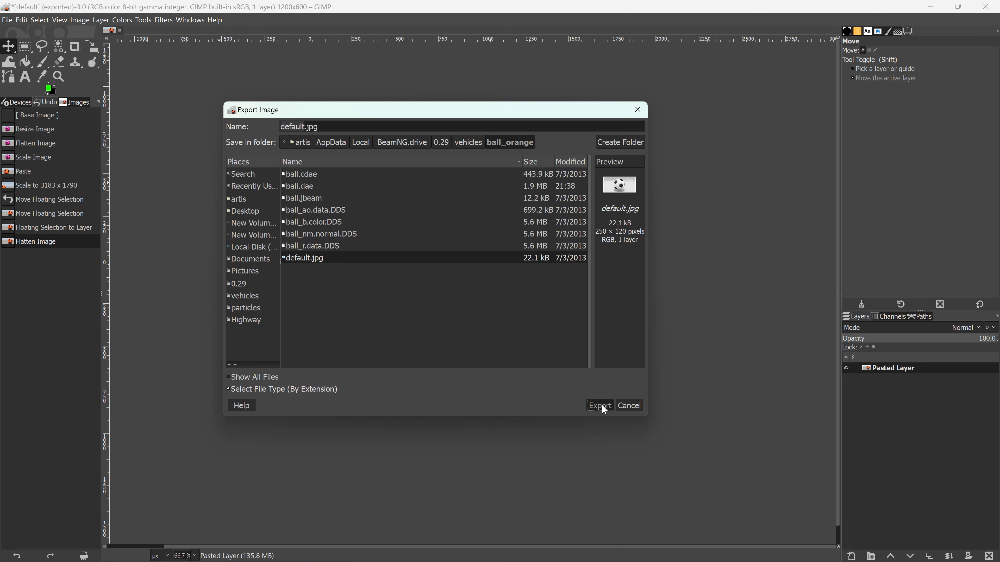
pyautogui.click(473, 308)
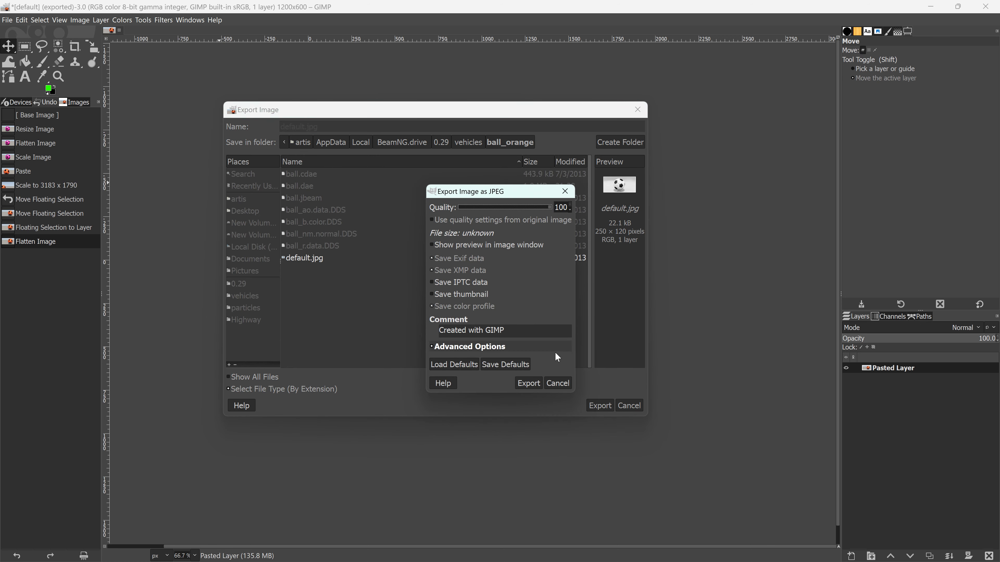
pyautogui.click(526, 379)
# Step: Switch to BeamNG.drive, replace the orange ball with the ball_black vehicle and frame it closer for a screenshot
pyautogui.hotkey('alt', 'Tab')
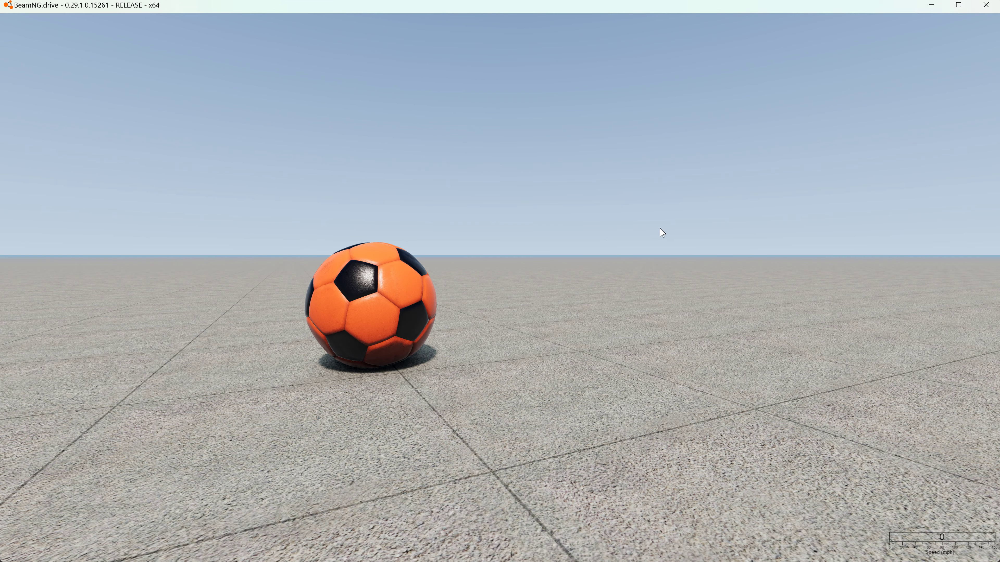
pyautogui.press('Escape')
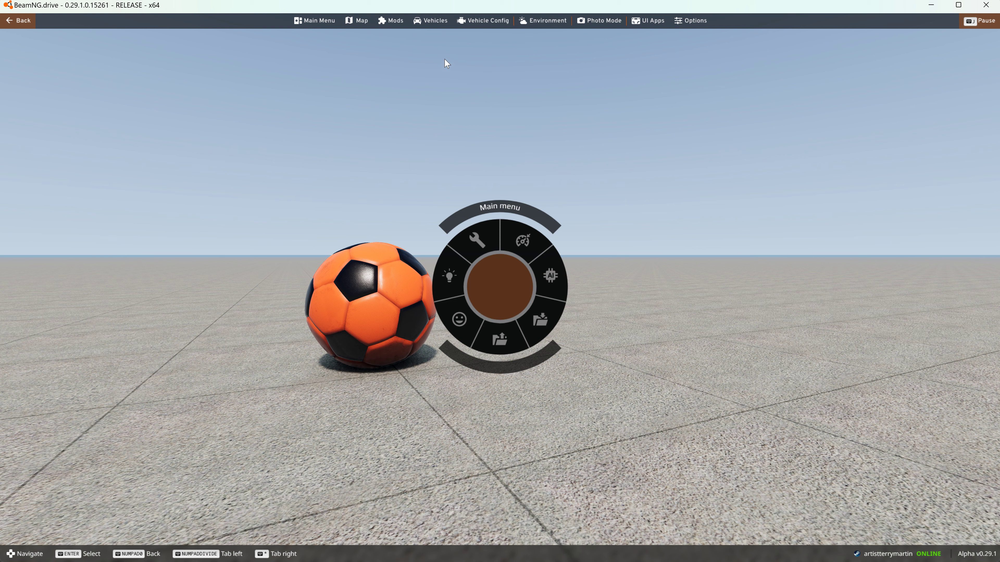
pyautogui.click(431, 22)
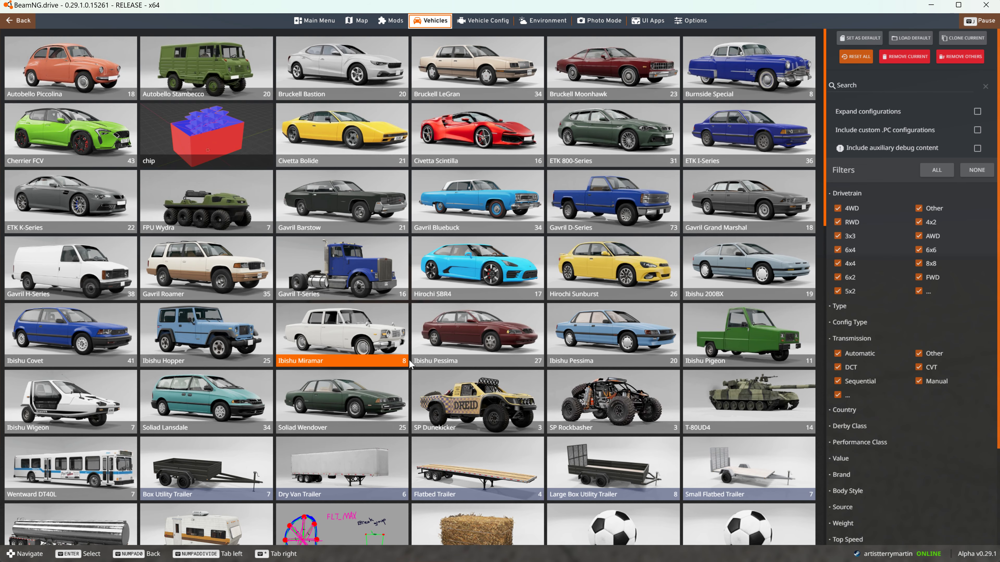
pyautogui.scroll(-4, 418, 365)
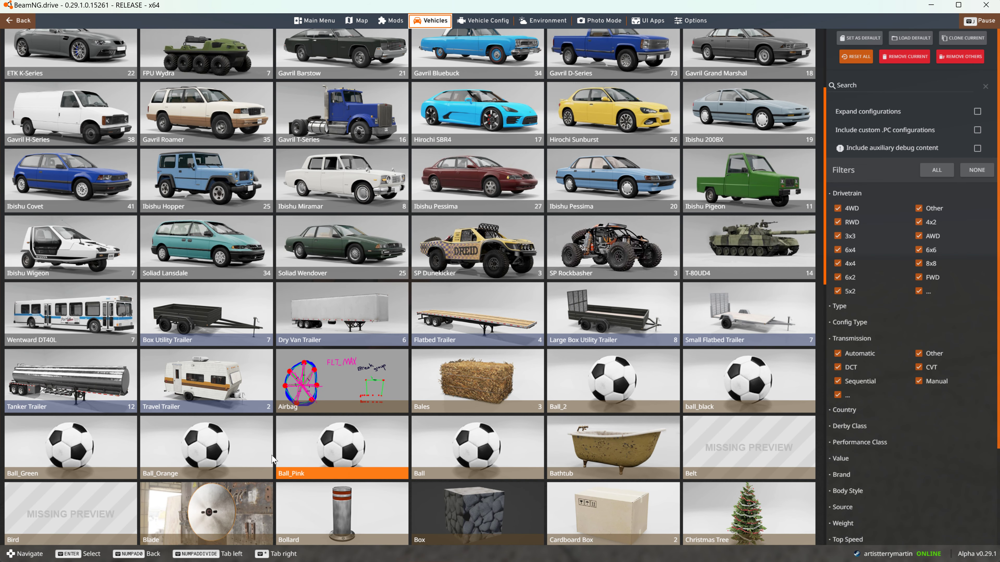
pyautogui.click(728, 393)
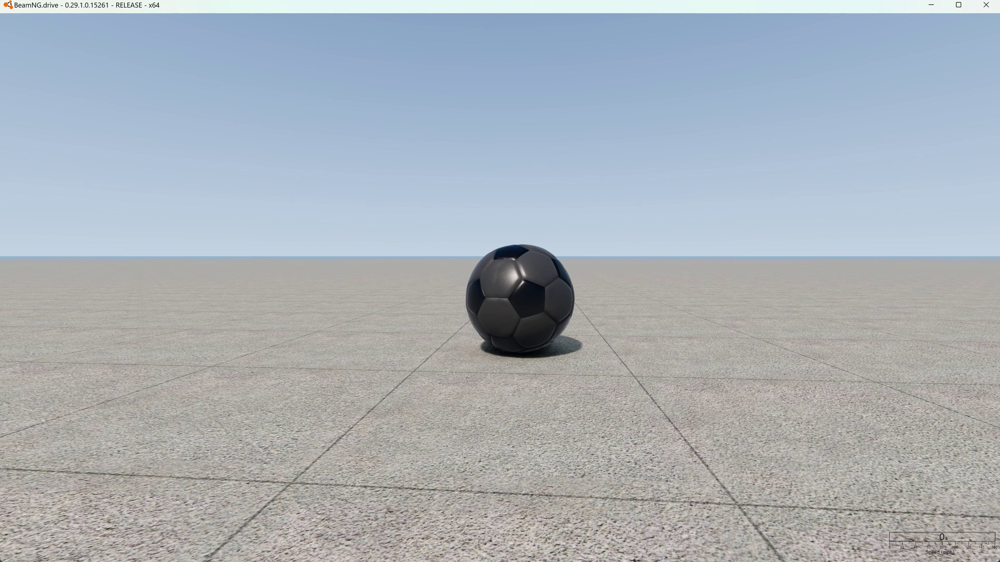
pyautogui.scroll(3, 681, 254)
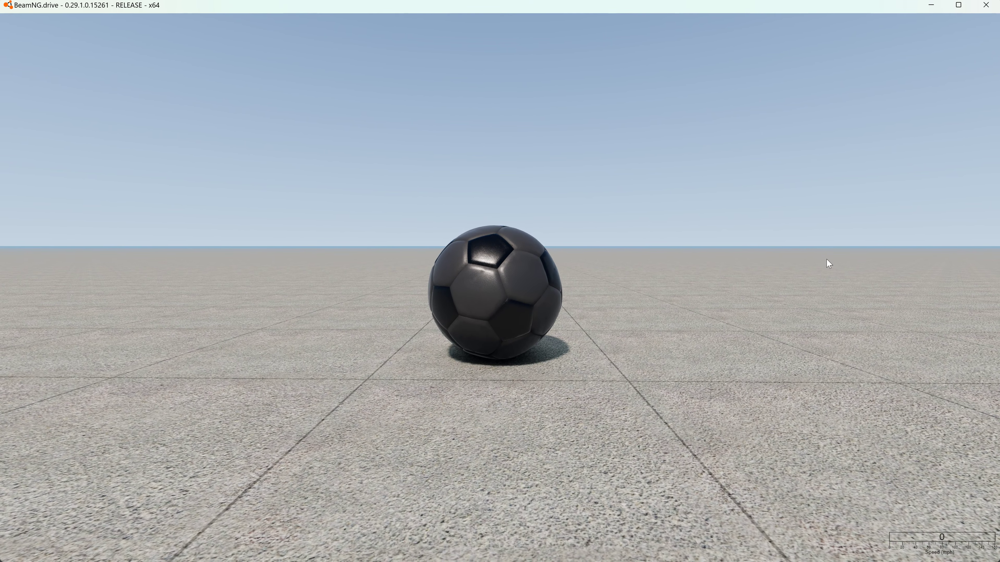
# Step: Switch to GIMP, paste the black ball screenshot as a new layer centred on the canvas, and flatten the image
pyautogui.hotkey('alt', 'Tab')
pyautogui.hotkey('ctrl', 'v')
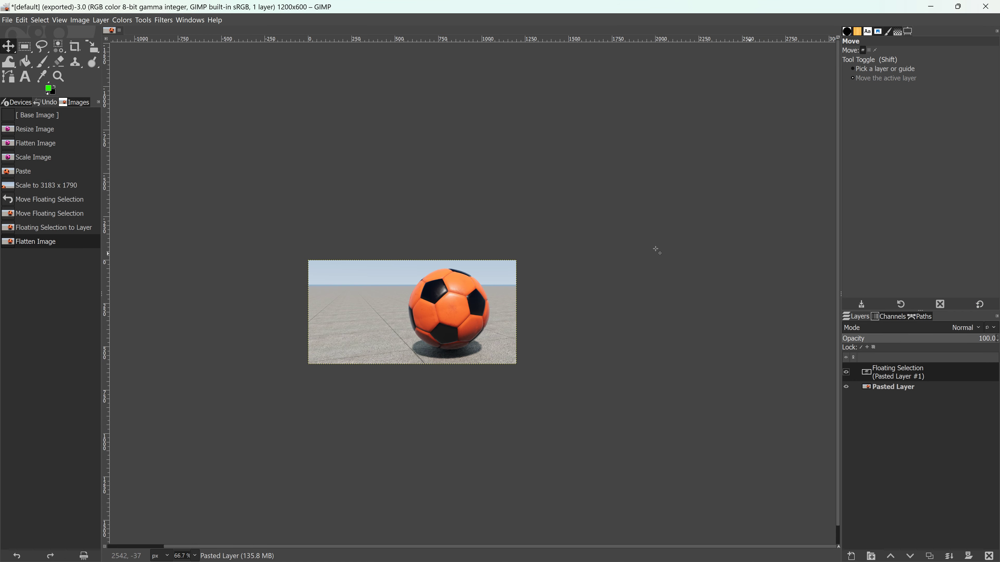
pyautogui.rightClick(903, 379)
pyautogui.click(924, 123)
pyautogui.moveTo(415, 315); pyautogui.dragTo(425, 306)
pyautogui.rightClick(886, 368)
pyautogui.click(886, 360)
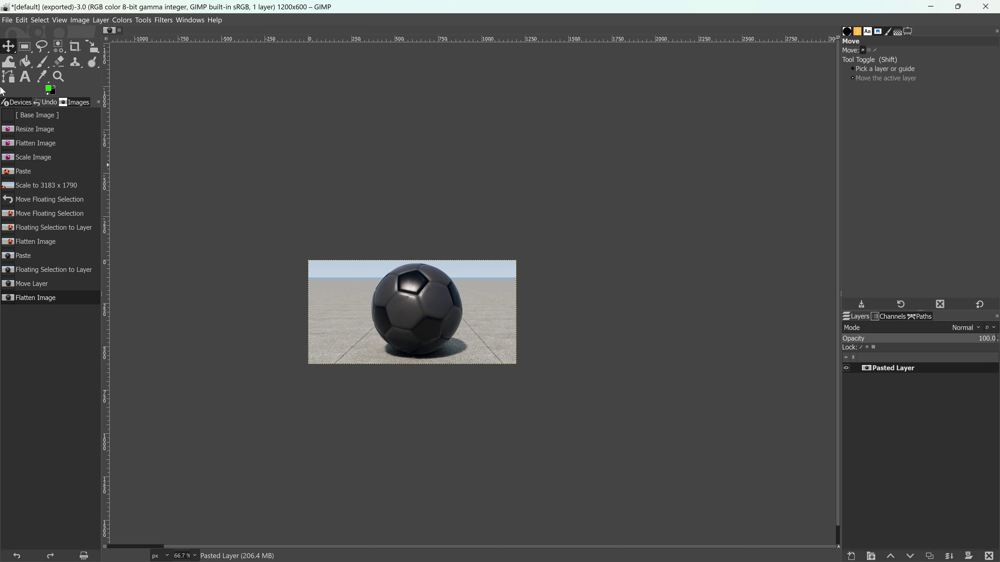
# Step: Export the black ball image as a JPEG to the vehicles/ball_black folder, overwriting default.jpg
pyautogui.click(7, 20)
pyautogui.click(49, 170)
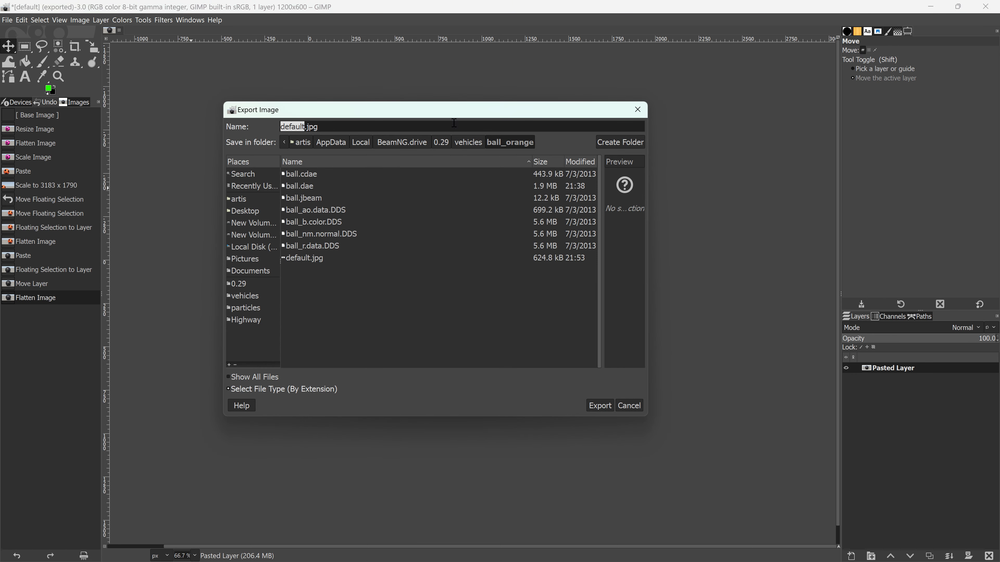
pyautogui.click(468, 143)
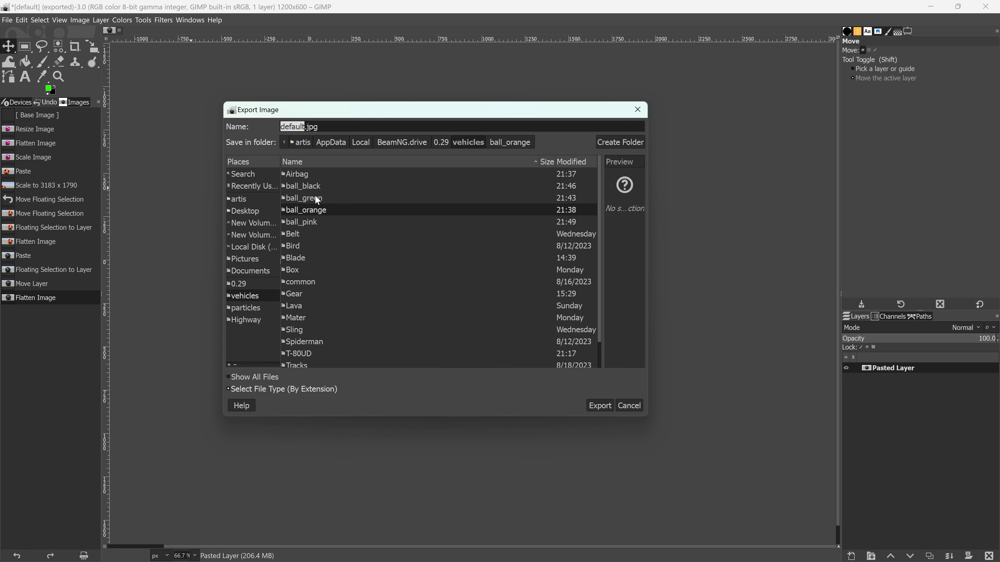
pyautogui.doubleClick(316, 186)
pyautogui.click(299, 259)
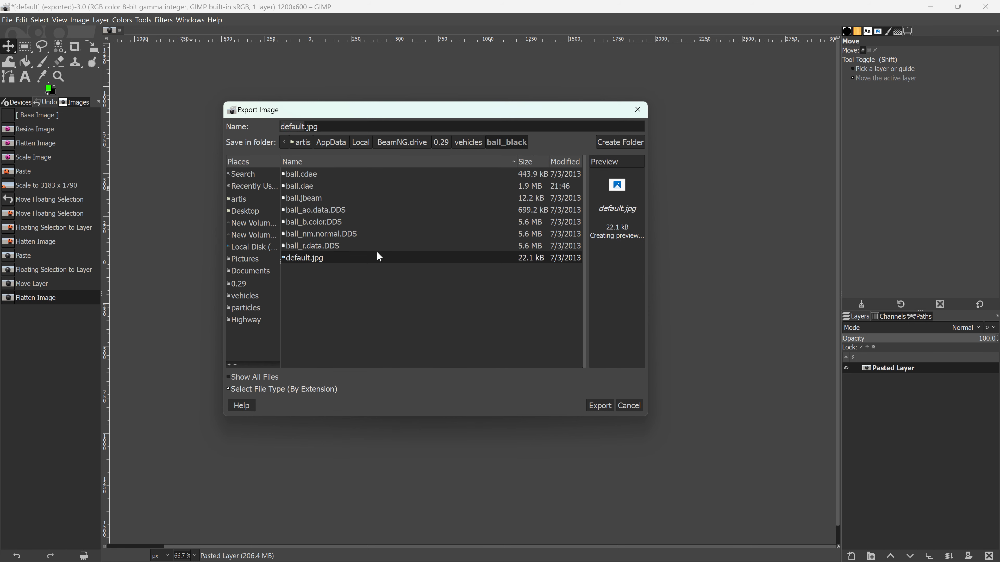
pyautogui.click(599, 405)
pyautogui.click(474, 307)
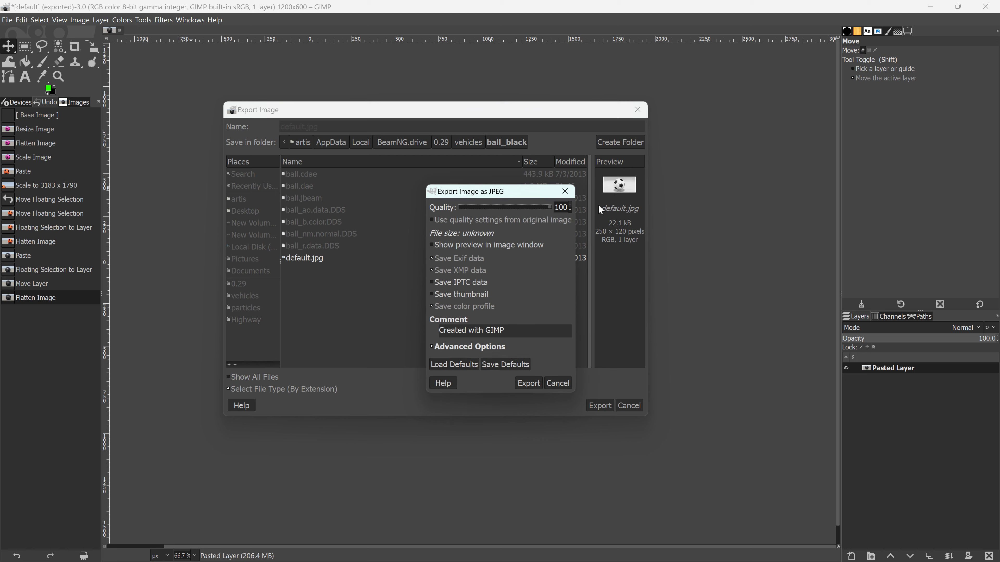
pyautogui.click(528, 387)
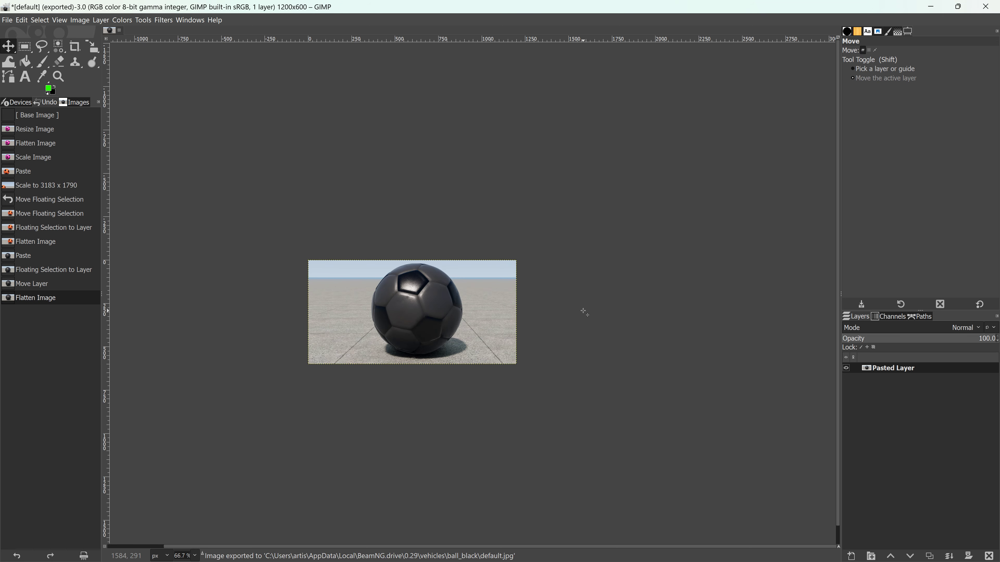
# Step: Switch to BeamNG.drive and replace the black ball with the green ball vehicle for a screenshot
pyautogui.hotkey('alt', 'Tab')
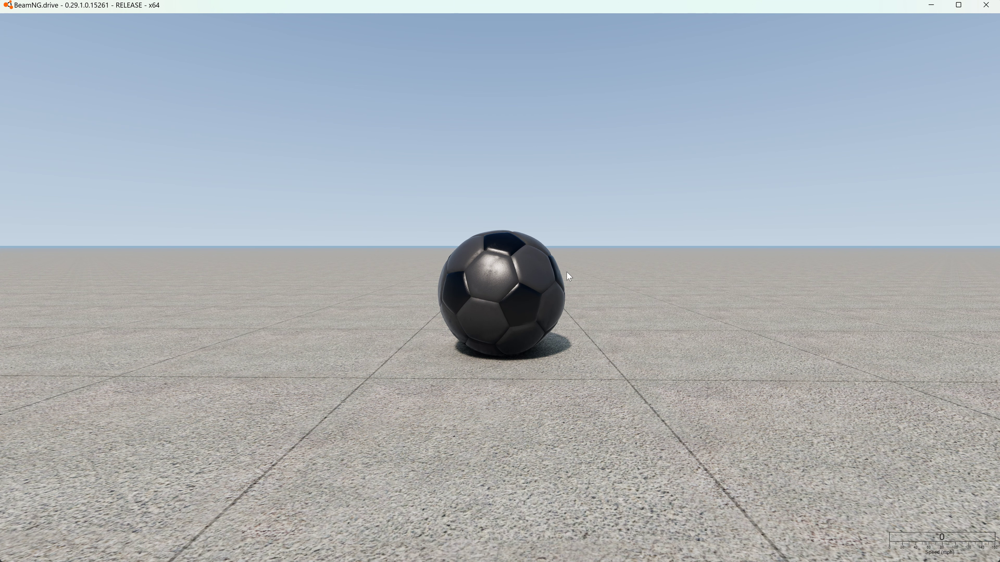
pyautogui.press('F11')
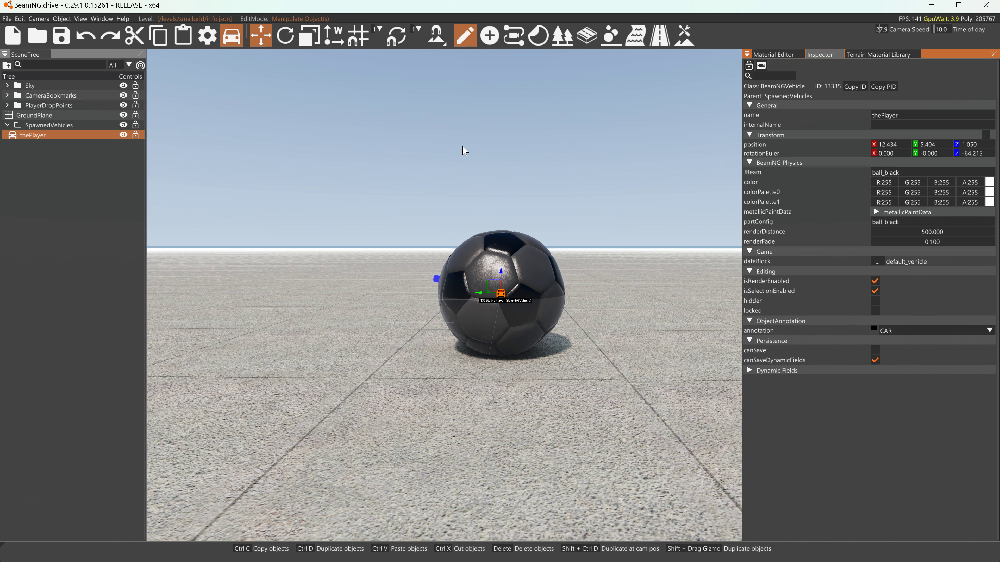
pyautogui.press('F11')
pyautogui.press('Escape')
pyautogui.click(438, 25)
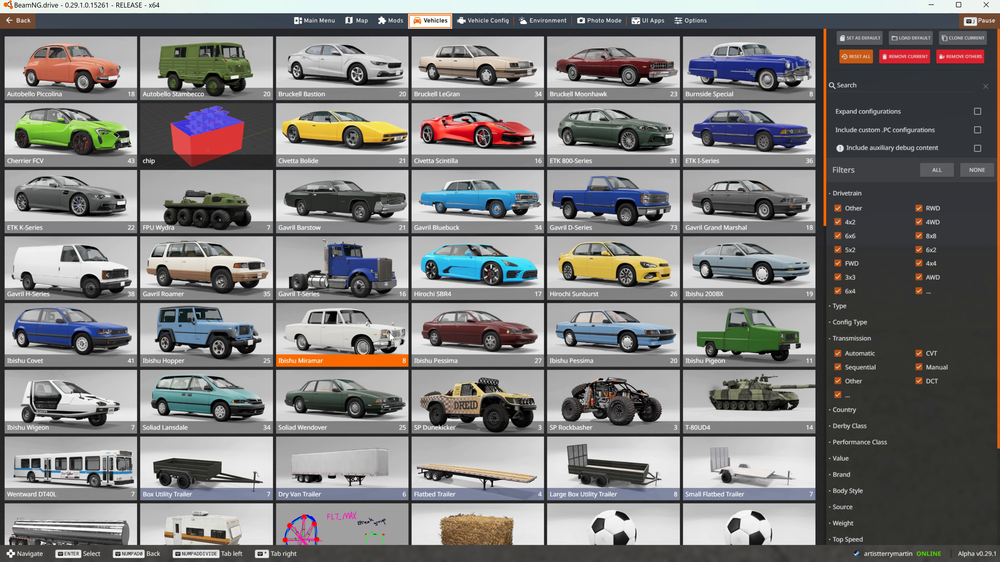
pyautogui.scroll(-6, 391, 336)
pyautogui.click(82, 266)
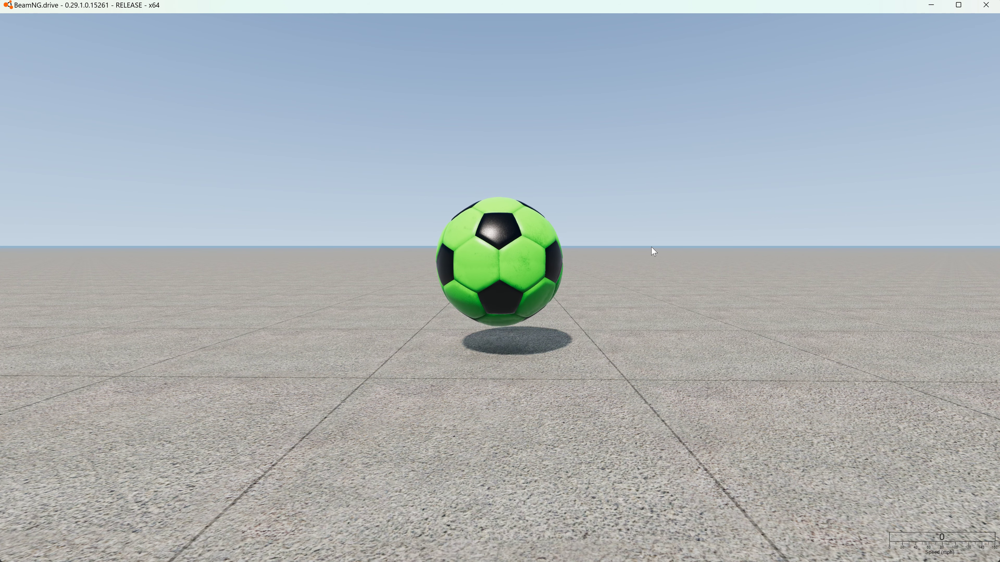
# Step: Switch to GIMP, paste the green ball screenshot as a new layer centred on the canvas, and flatten the image
pyautogui.hotkey('alt', 'Tab')
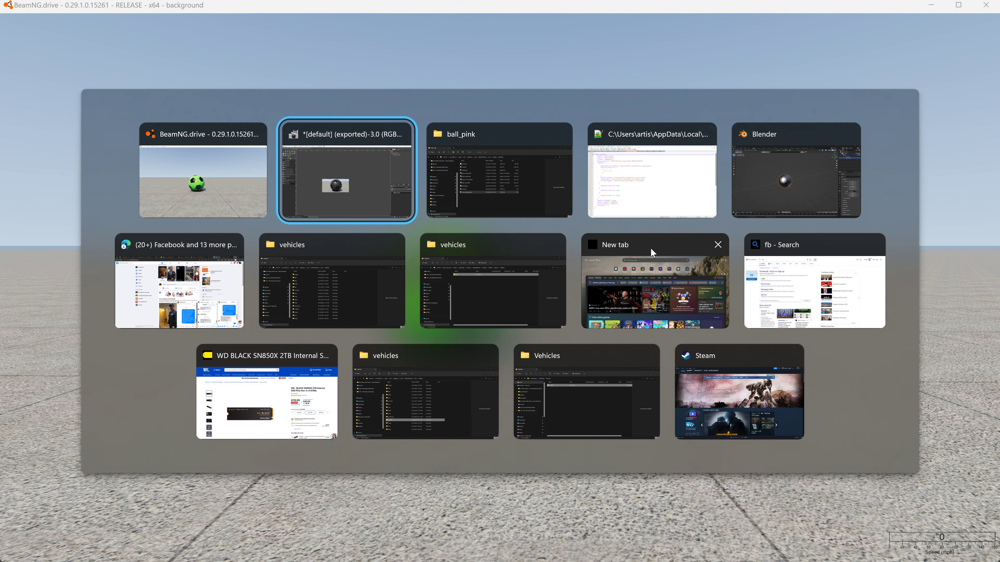
pyautogui.hotkey('ctrl', 'v')
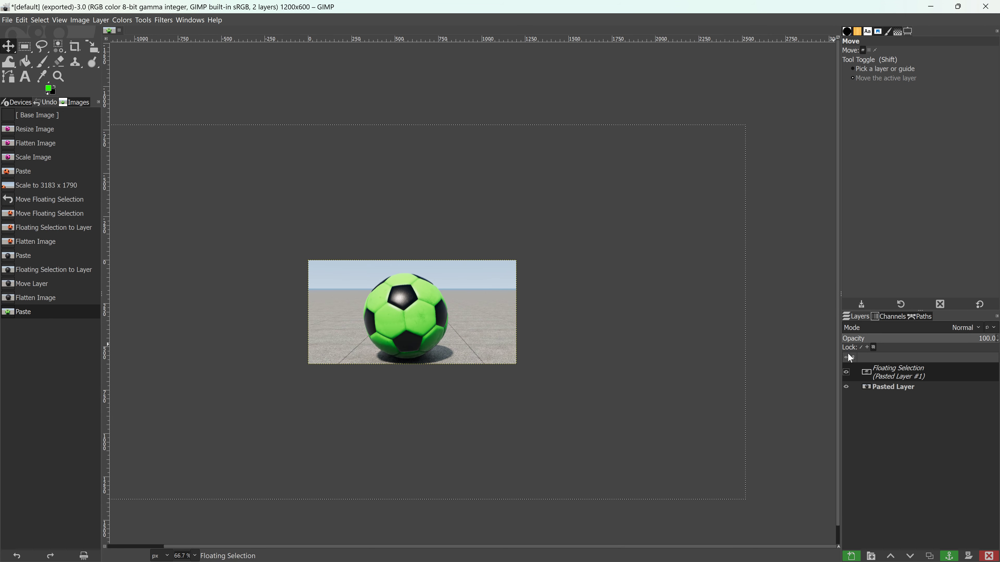
pyautogui.rightClick(890, 382)
pyautogui.click(919, 113)
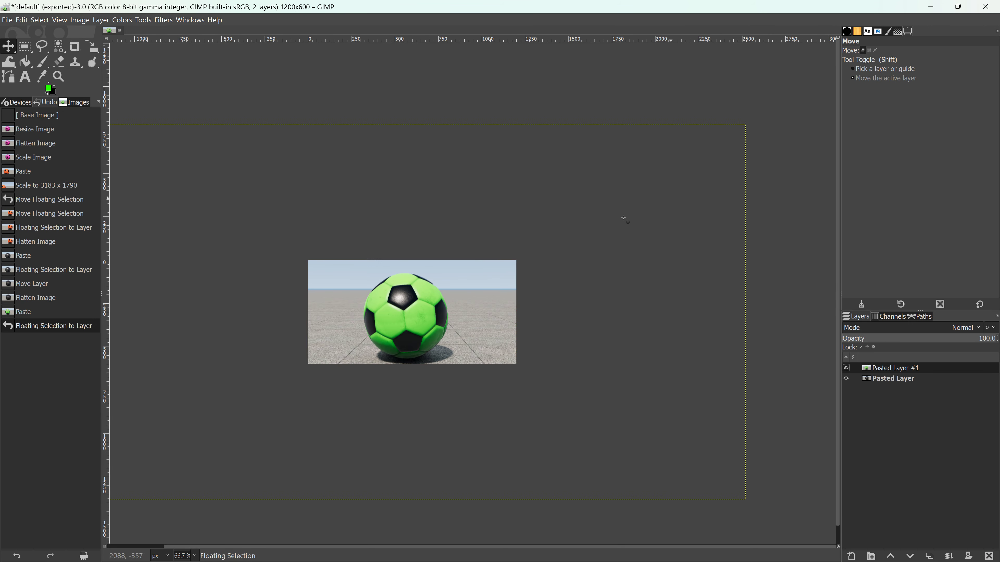
pyautogui.moveTo(430, 334); pyautogui.dragTo(440, 329)
pyautogui.rightClick(887, 366)
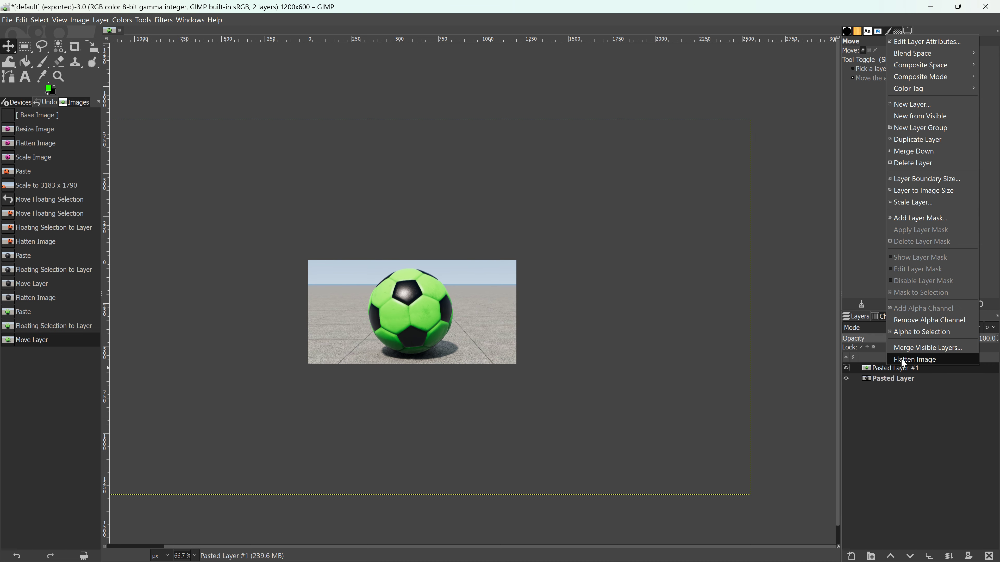
pyautogui.click(889, 360)
# Step: Export the green ball image as a JPEG to the vehicles/ball_green folder, overwriting default.jpg
pyautogui.click(8, 20)
pyautogui.click(36, 154)
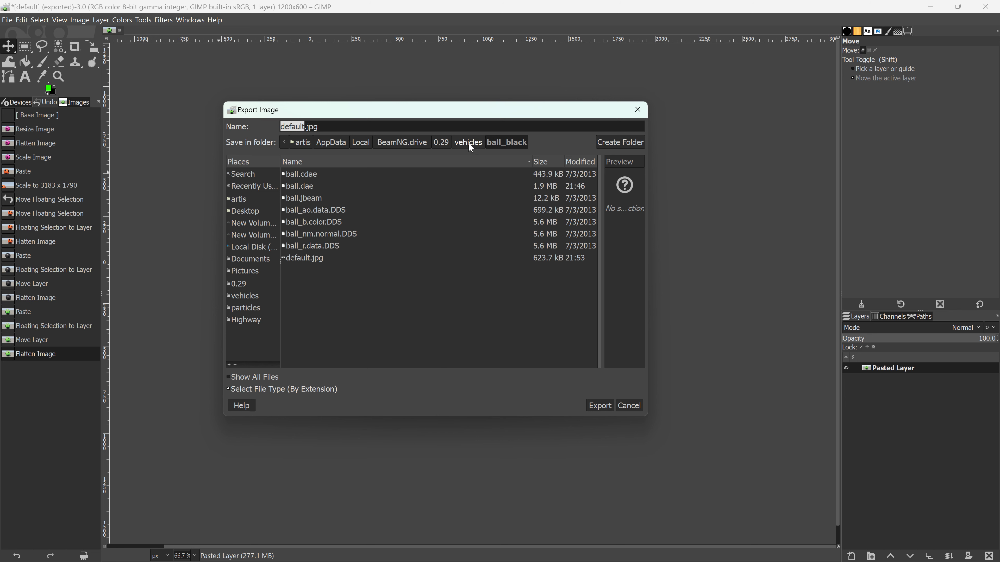
pyautogui.click(469, 142)
pyautogui.doubleClick(317, 198)
pyautogui.click(311, 258)
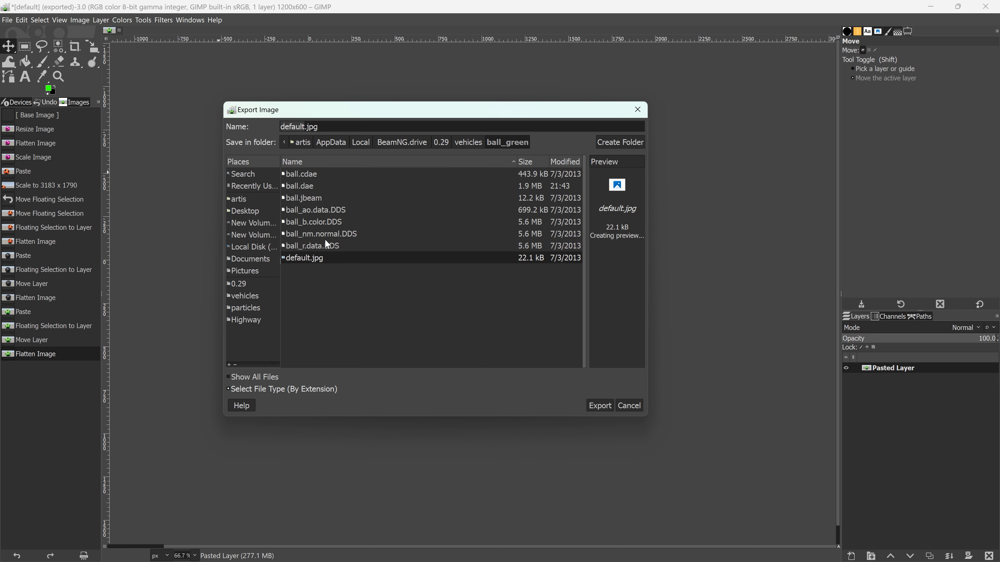
pyautogui.click(599, 405)
pyautogui.click(473, 310)
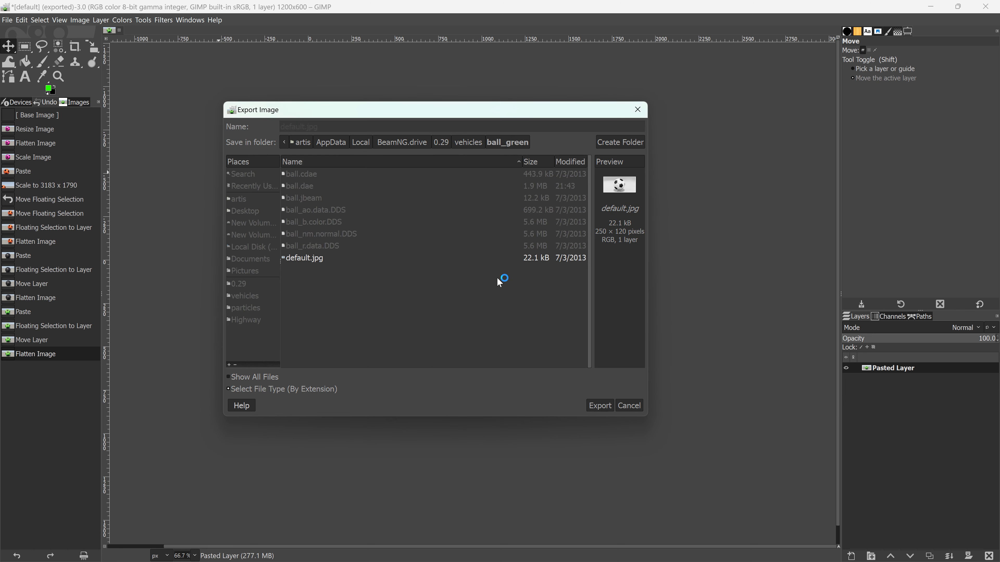
pyautogui.click(528, 382)
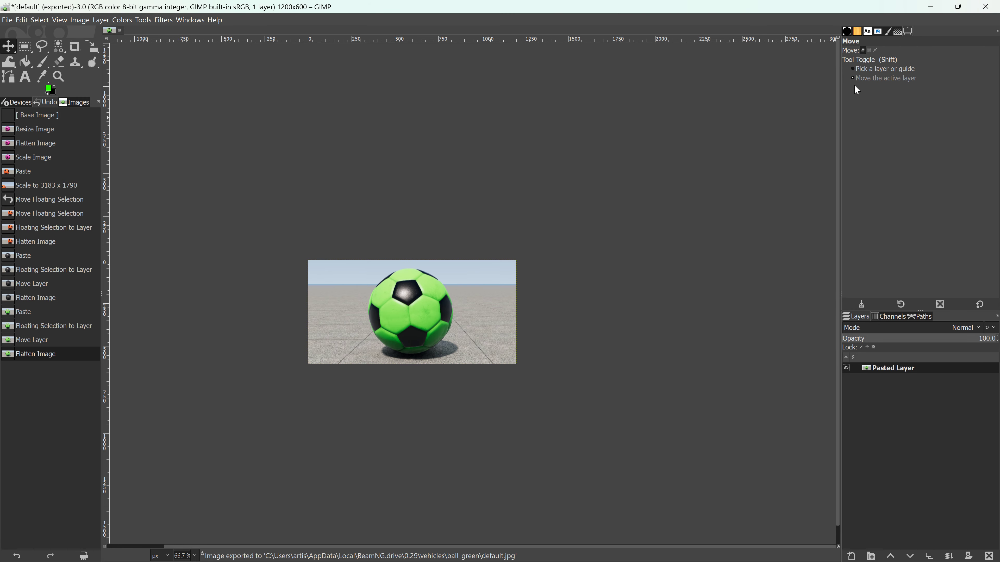
# Step: Minimize the open windows, relaunch BeamNG.drive from the desktop, and open its 0.29 user folder
pyautogui.click(929, 7)
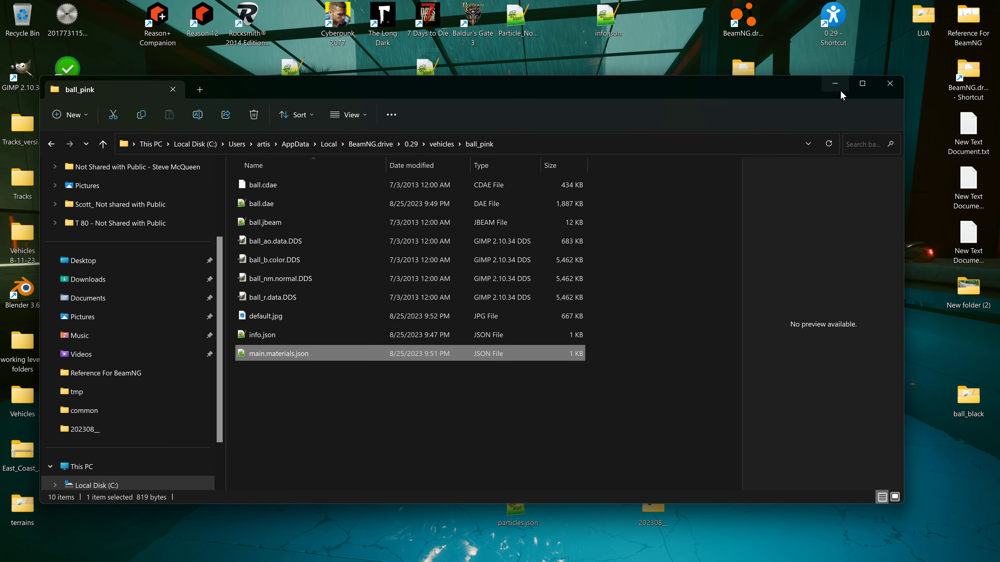
pyautogui.click(840, 89)
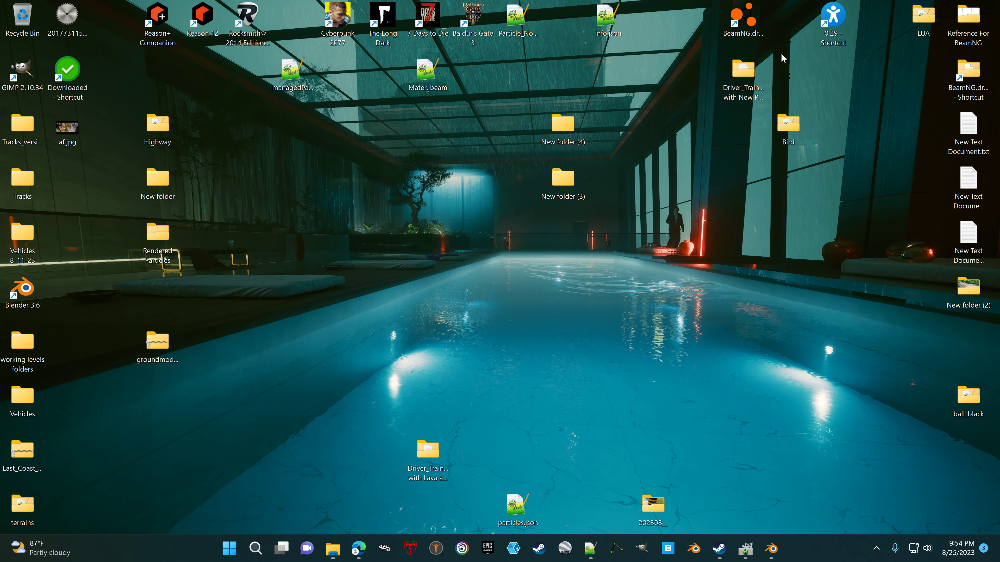
pyautogui.doubleClick(742, 18)
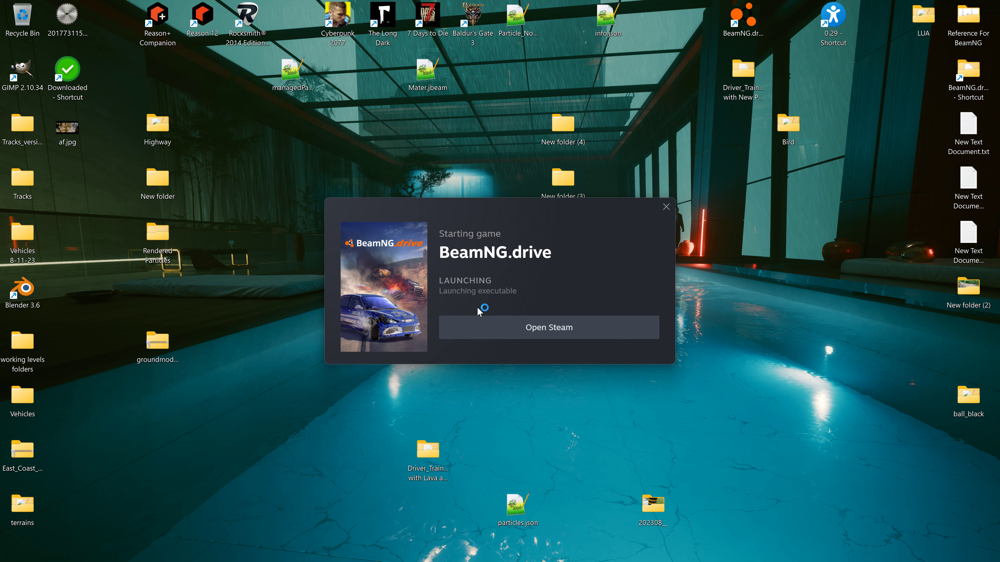
pyautogui.click(453, 252)
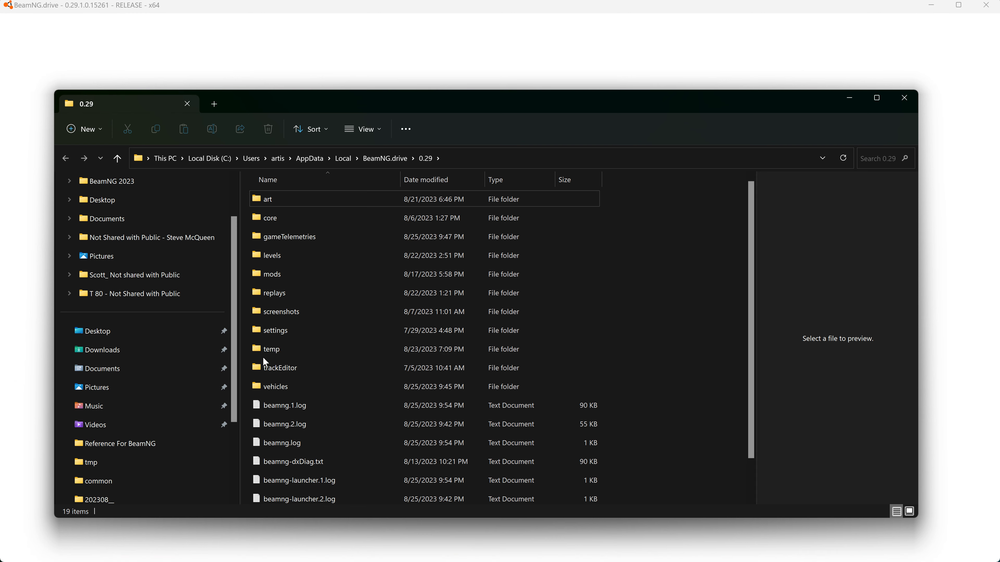
# Step: Try to delete the temp folder from the BeamNG.drive 0.29 folder
pyautogui.rightClick(271, 350)
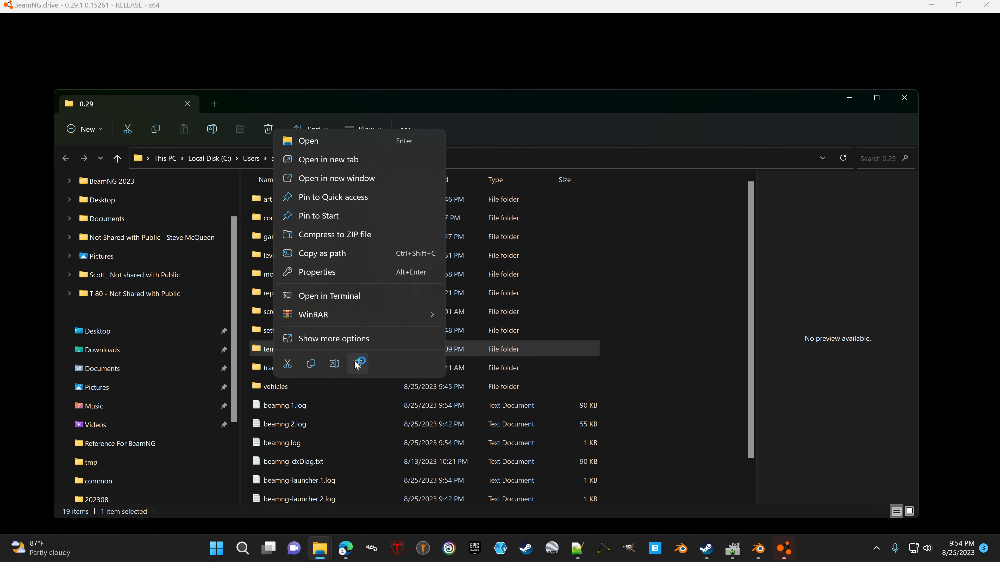
pyautogui.click(356, 363)
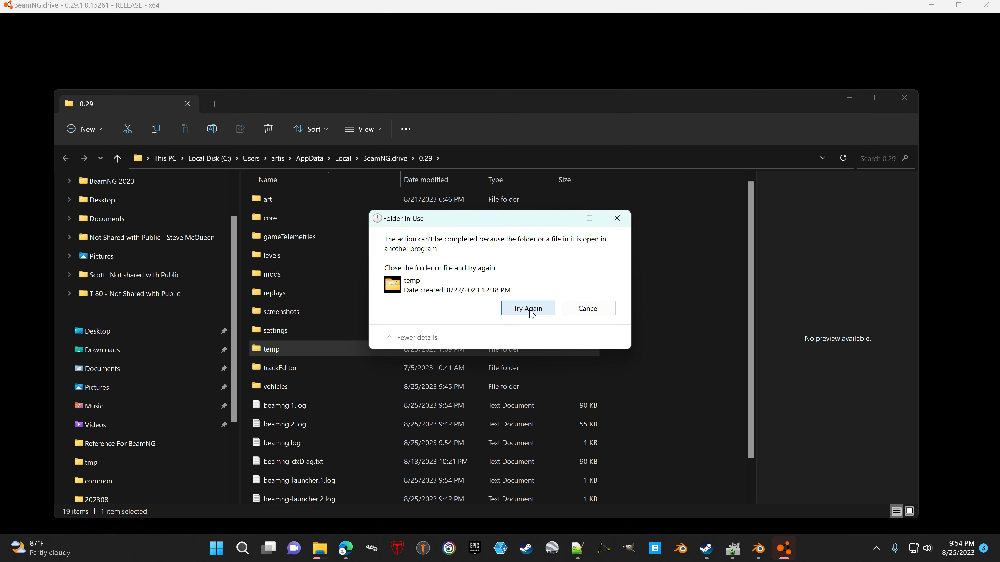
pyautogui.click(575, 310)
# Step: Delete the vehicles subfolder inside the 0.29 temp folder and minimize the folder window
pyautogui.doubleClick(291, 351)
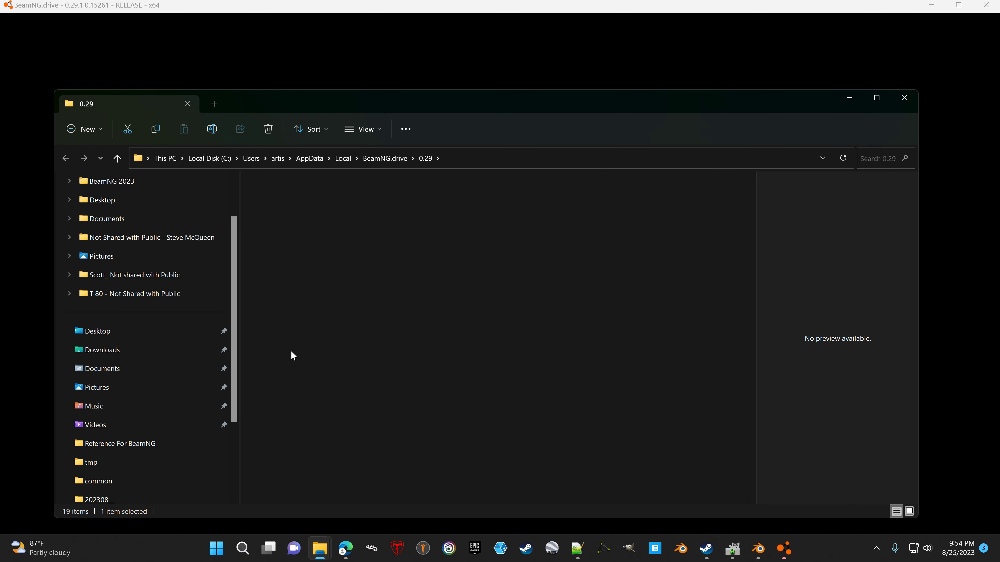
pyautogui.rightClick(291, 352)
pyautogui.click(376, 363)
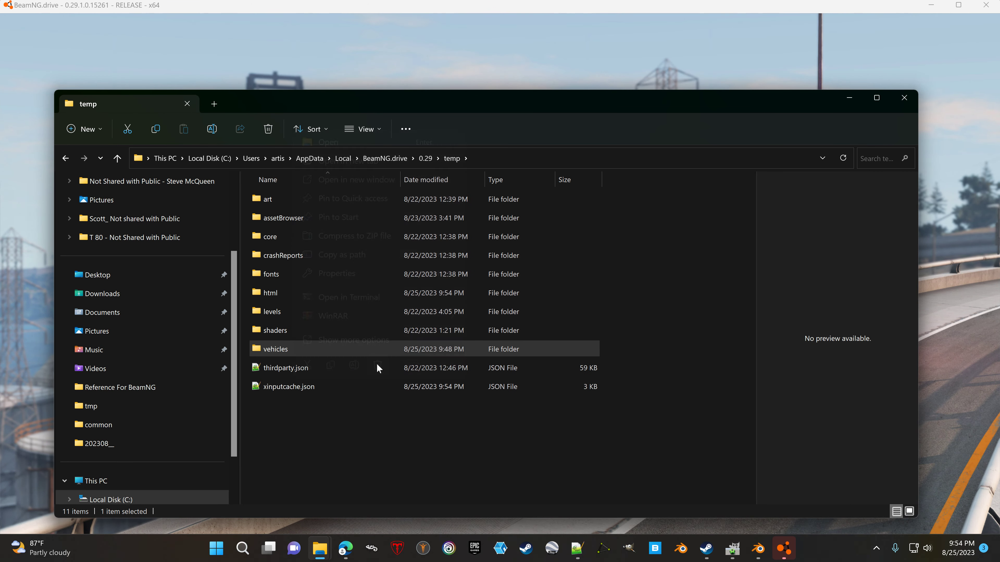
pyautogui.click(848, 97)
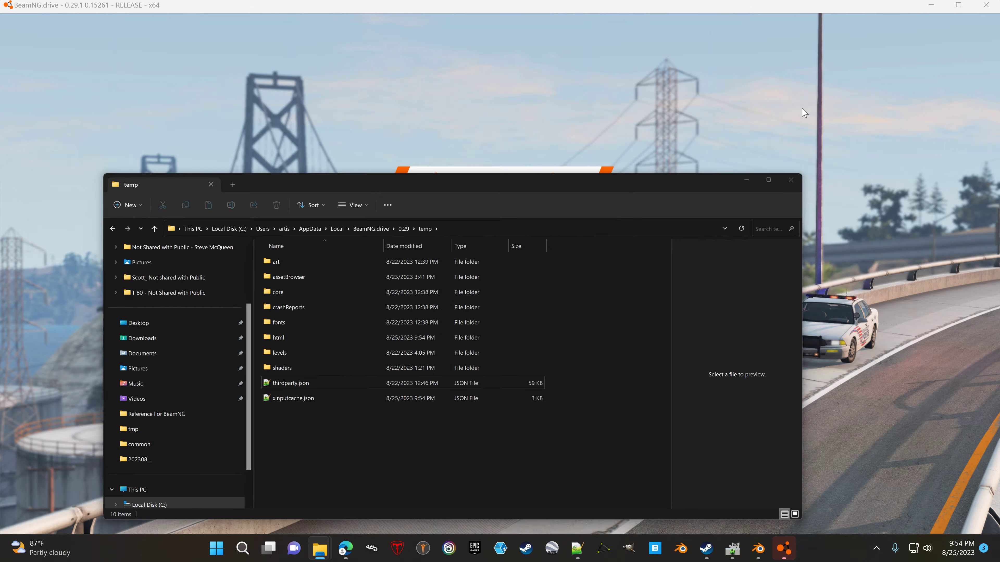
# Step: Load the Grid, Small, Pure level in Freeroam at the Default spawn point
pyautogui.click(393, 261)
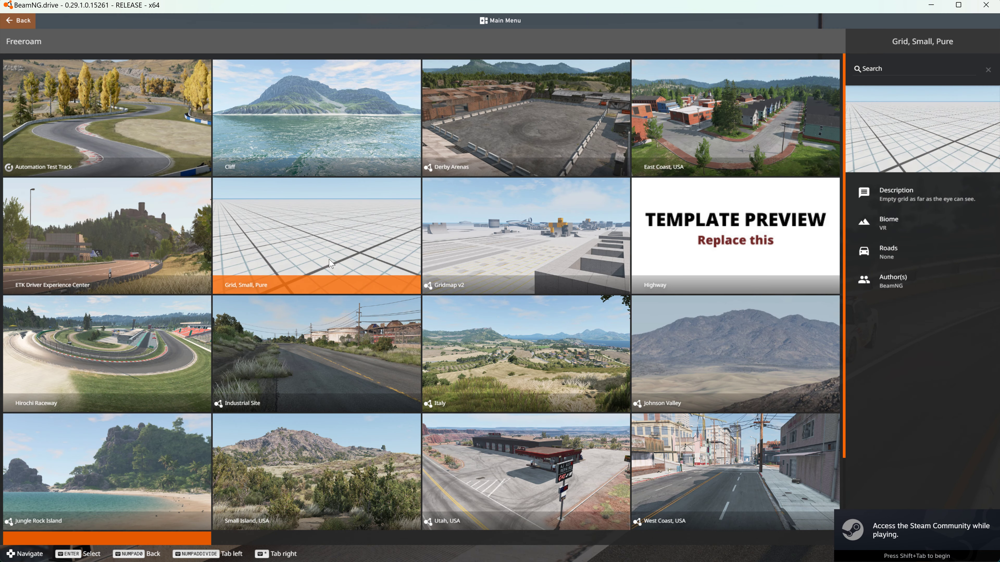
pyautogui.click(331, 249)
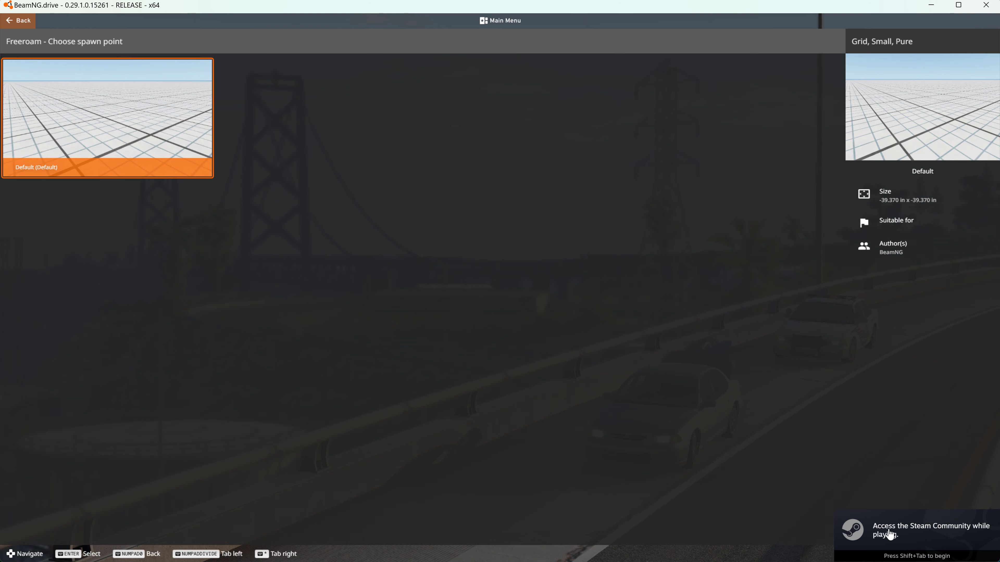
pyautogui.click(904, 528)
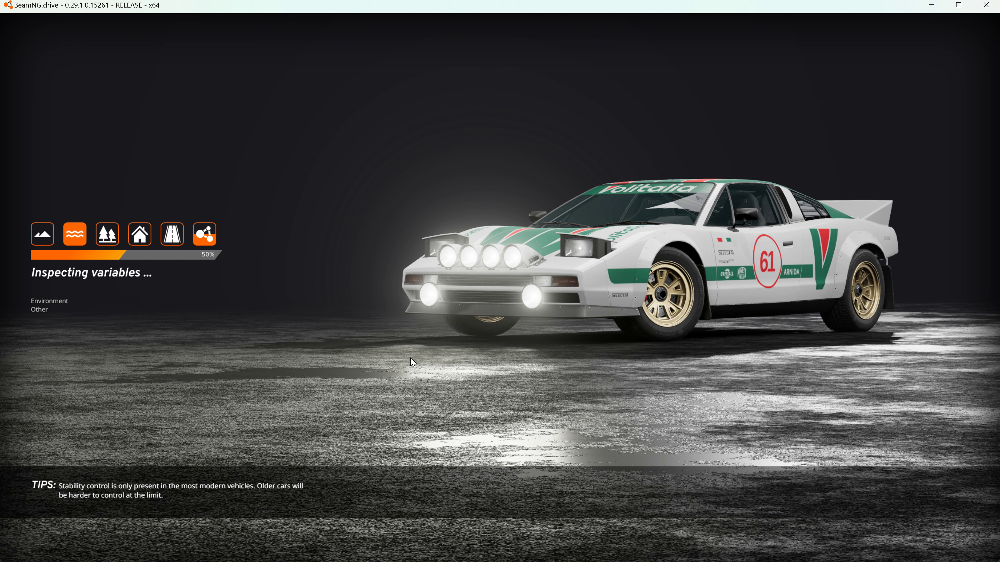
# Step: Load the ball_black vehicle from the vehicle selector
pyautogui.press('Escape')
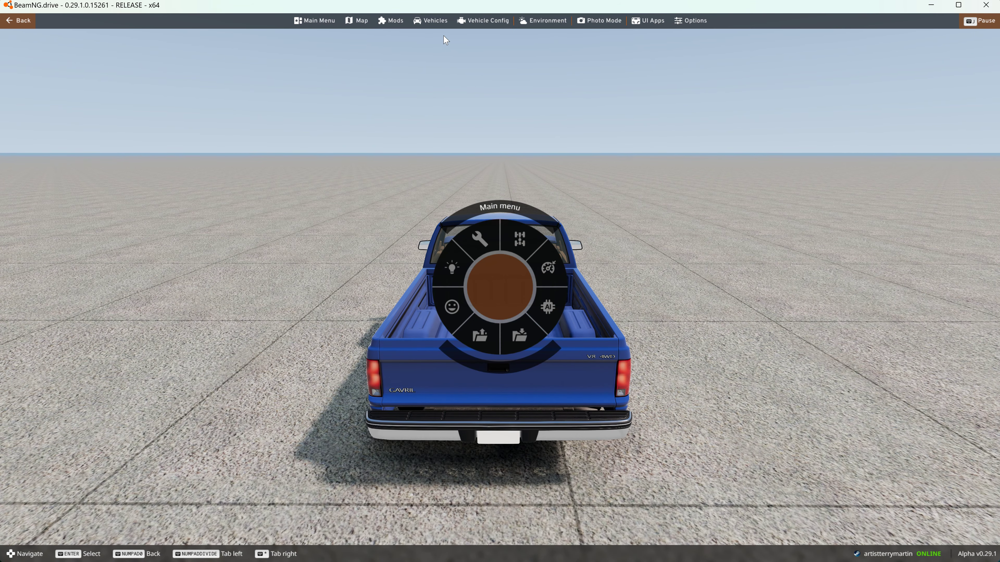
pyautogui.click(434, 21)
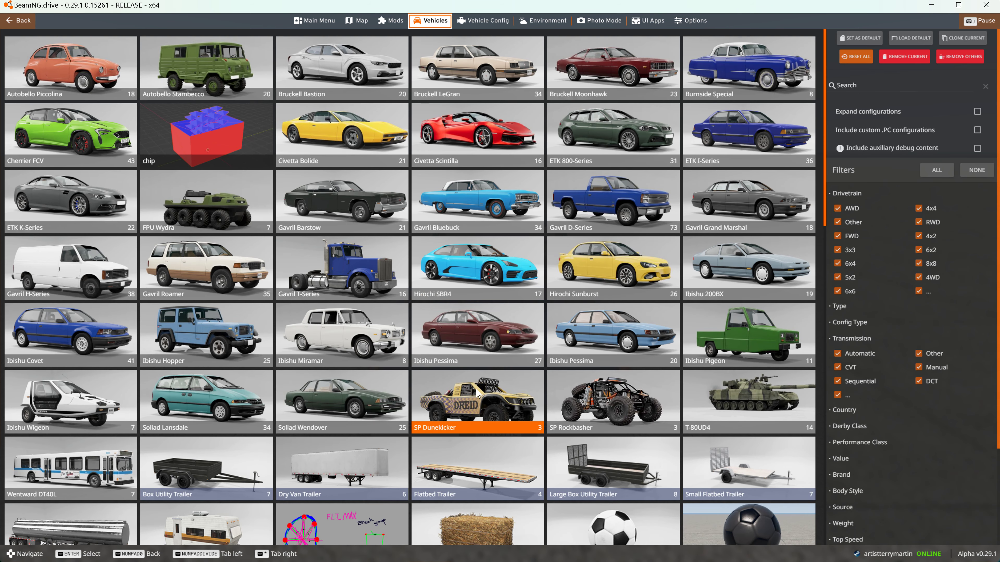
pyautogui.scroll(-3, 475, 390)
pyautogui.scroll(-1, 475, 389)
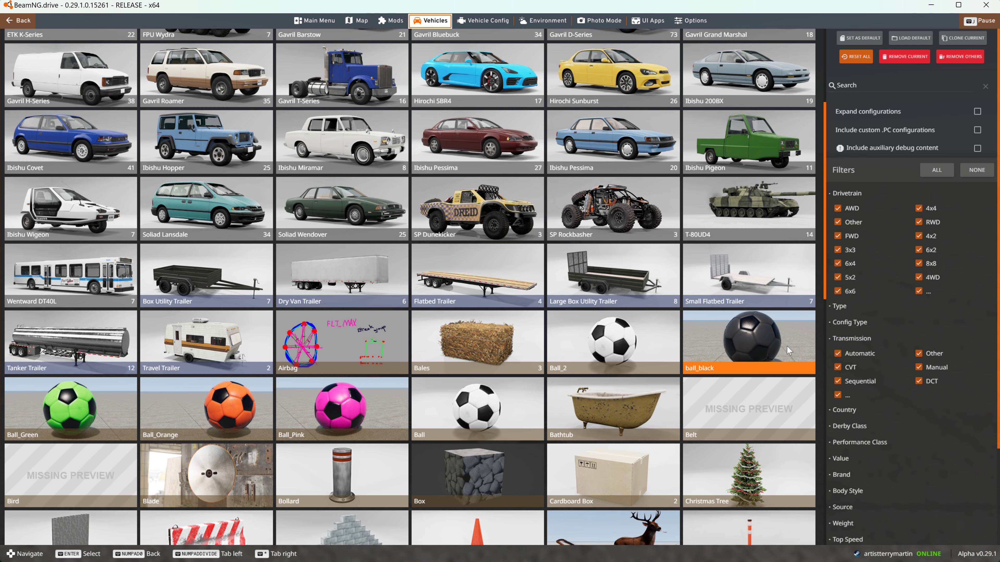
pyautogui.click(764, 334)
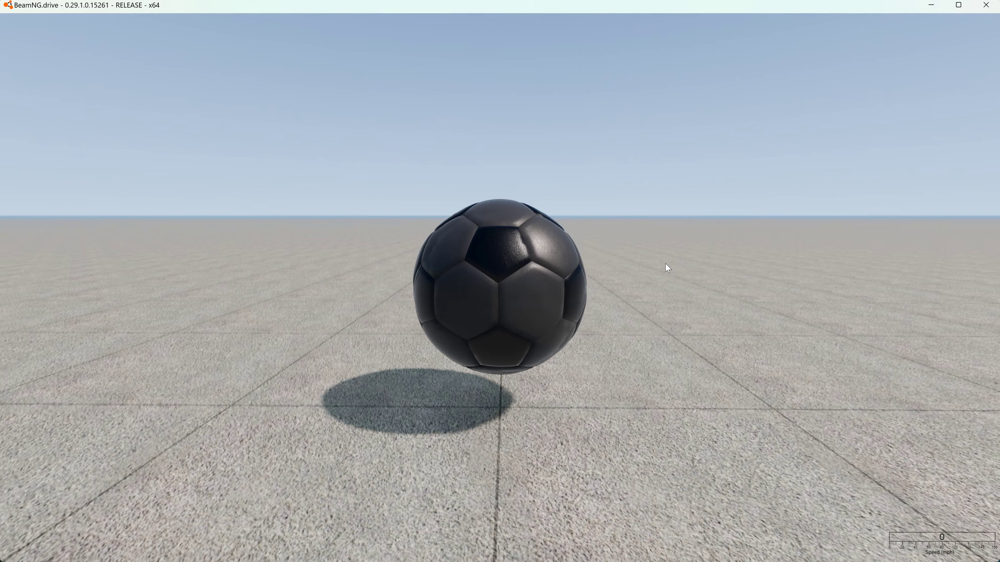
# Step: Spawn Ball_Green as a new vehicle beside the black ball
pyautogui.press('Escape')
pyautogui.click(437, 24)
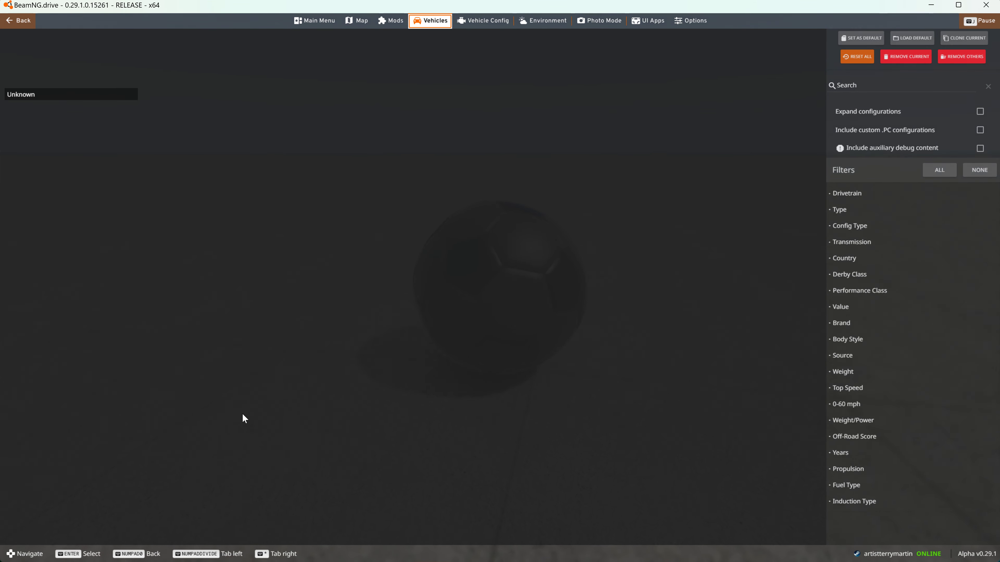
pyautogui.scroll(-4, 177, 441)
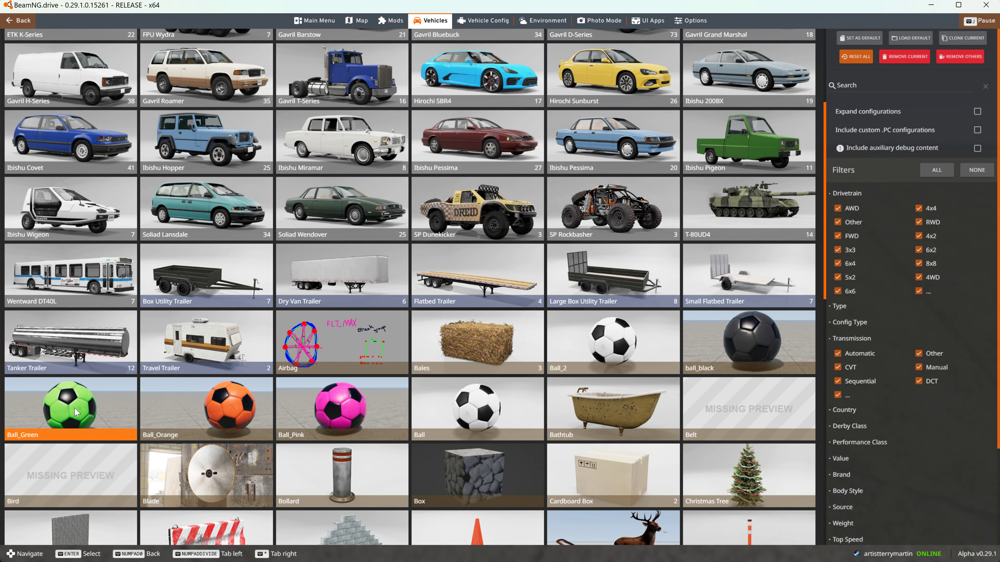
pyautogui.click(76, 412)
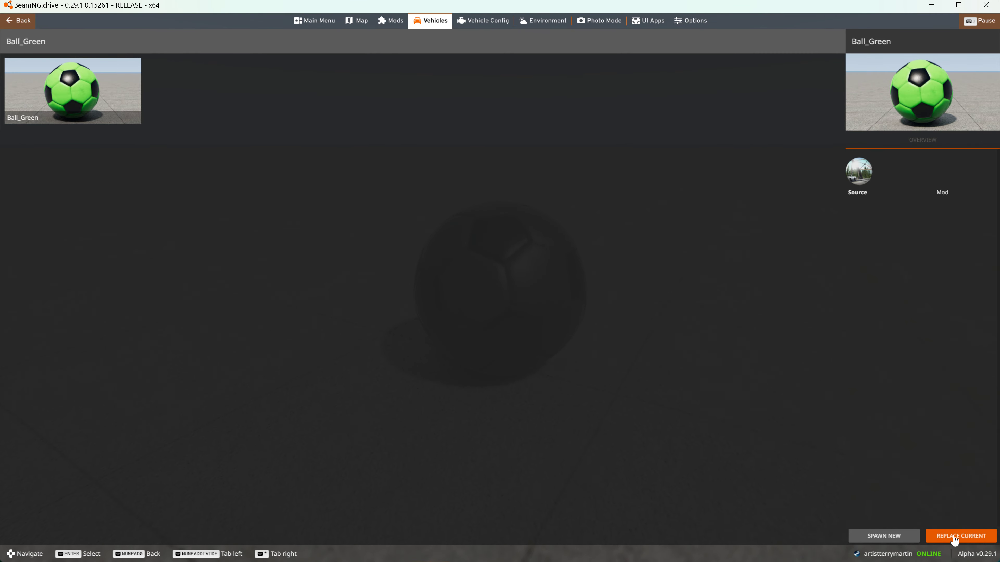
pyautogui.click(901, 537)
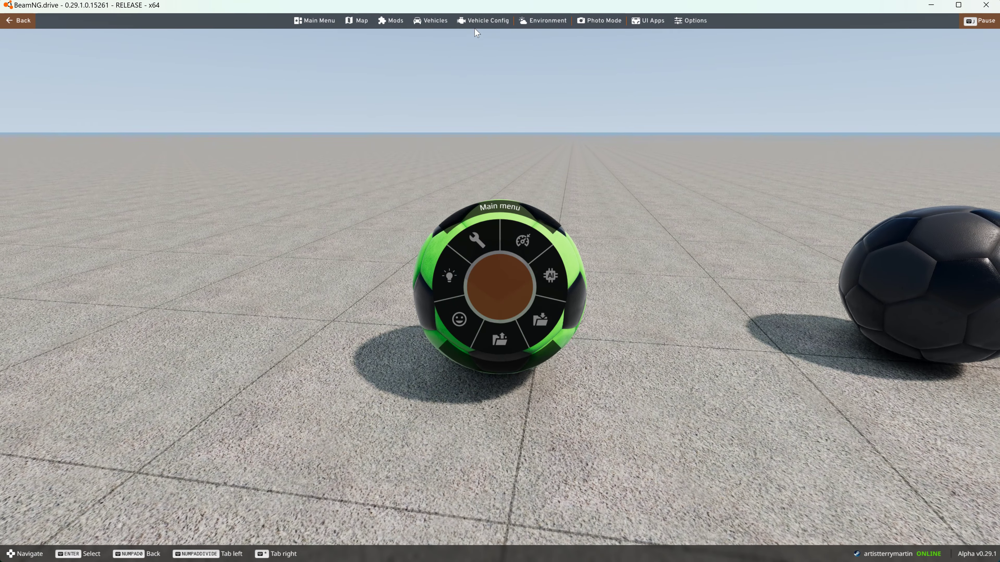
# Step: Spawn Ball_Orange as a new vehicle beside the green ball
pyautogui.click(430, 20)
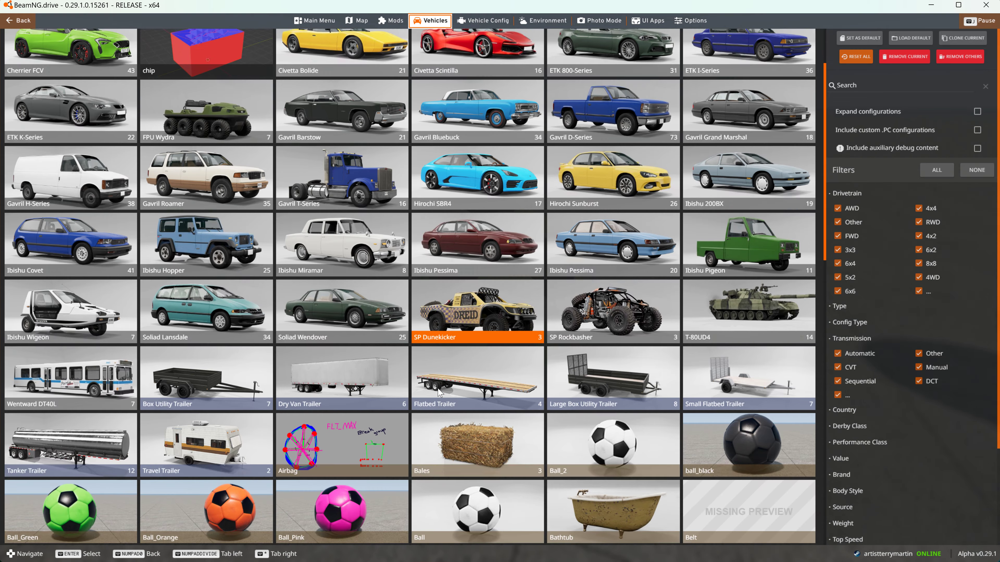
pyautogui.scroll(-3, 370, 400)
pyautogui.click(221, 365)
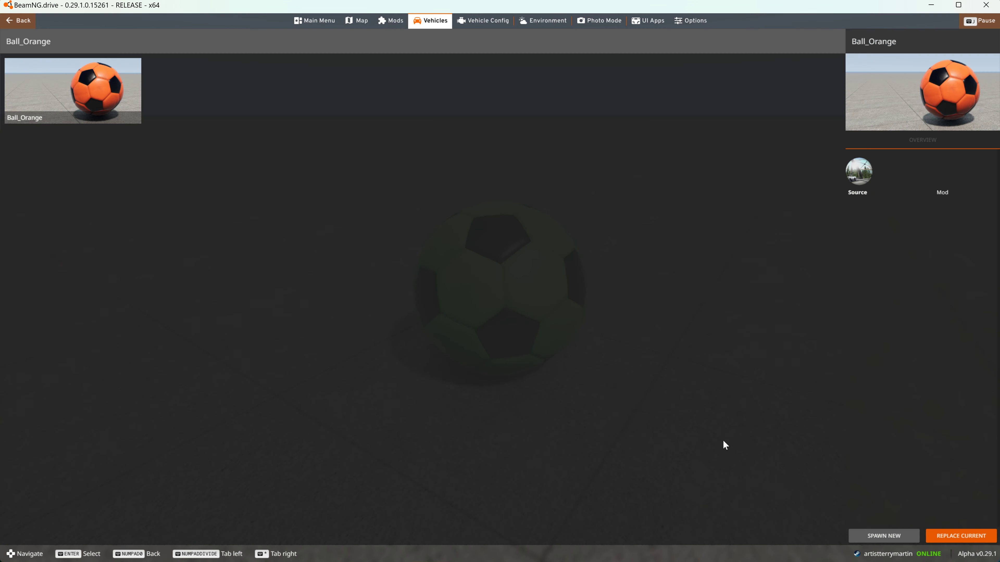
pyautogui.click(894, 542)
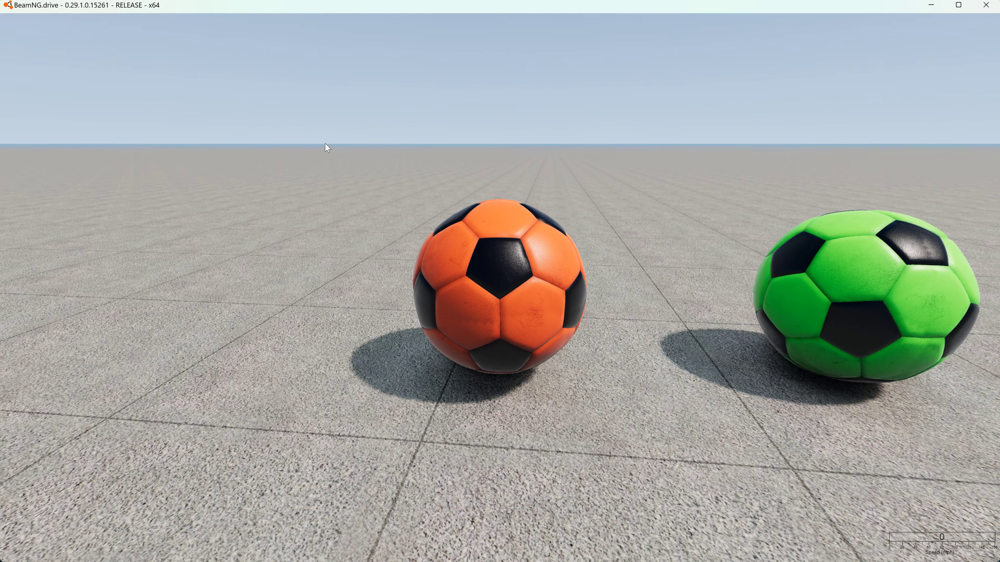
# Step: Spawn Ball_Pink as a new vehicle beside the orange ball
pyautogui.press('Escape')
pyautogui.click(433, 25)
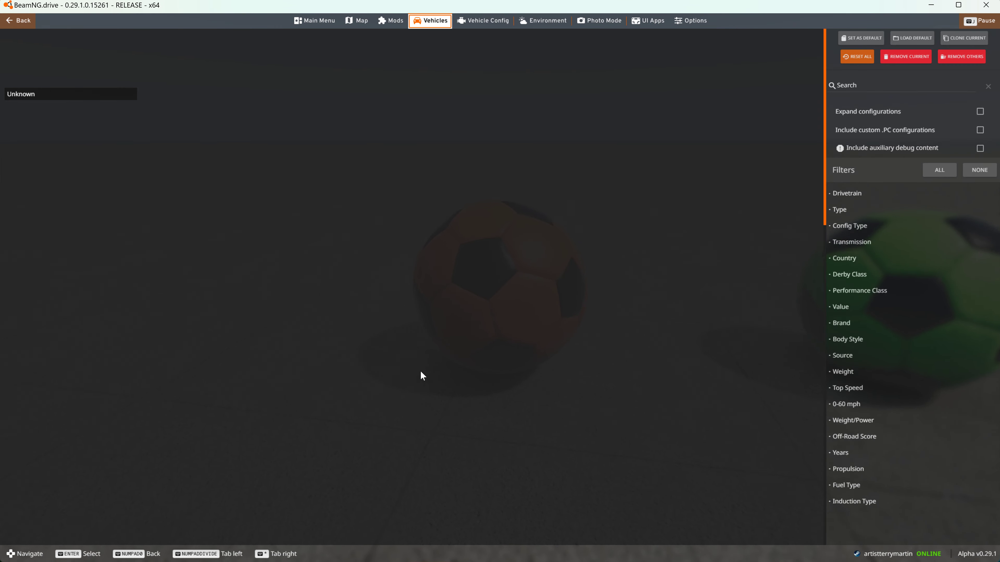
pyautogui.scroll(-4, 341, 418)
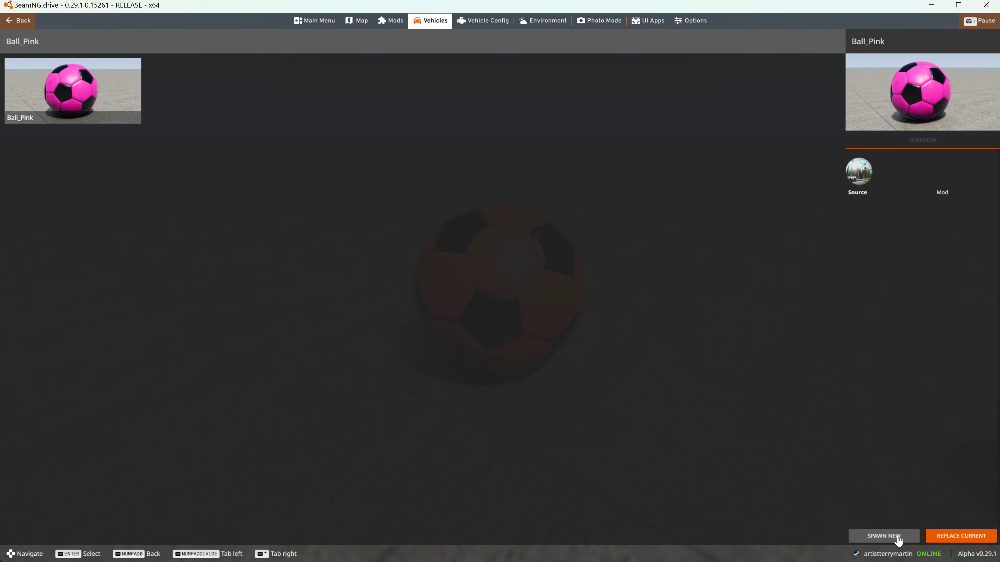
pyautogui.click(898, 538)
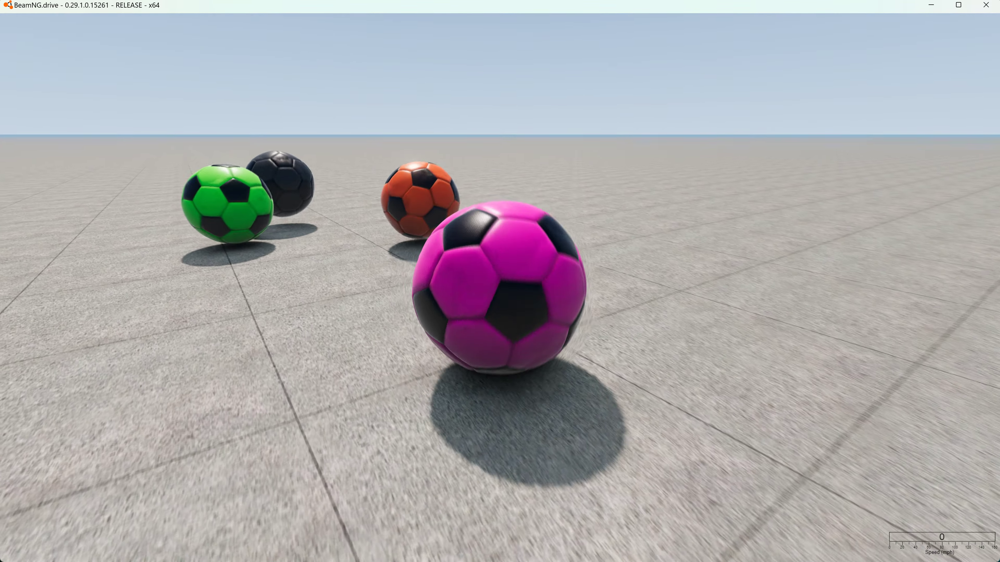
# Step: Cycle the vehicle focus repeatedly through the black, green, orange and pink balls to inspect each color variant in-game
pyautogui.press('Tab')
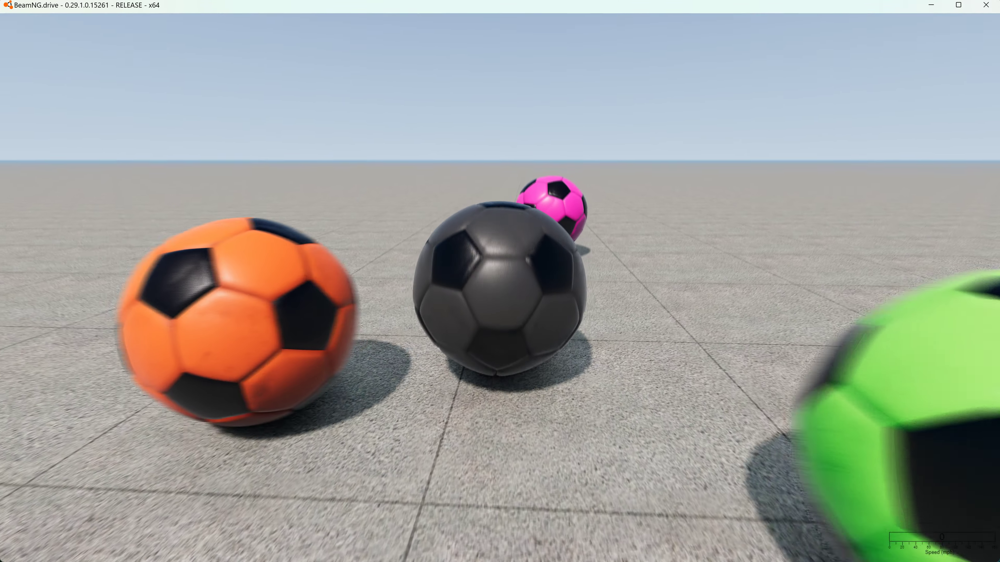
pyautogui.press('Tab')
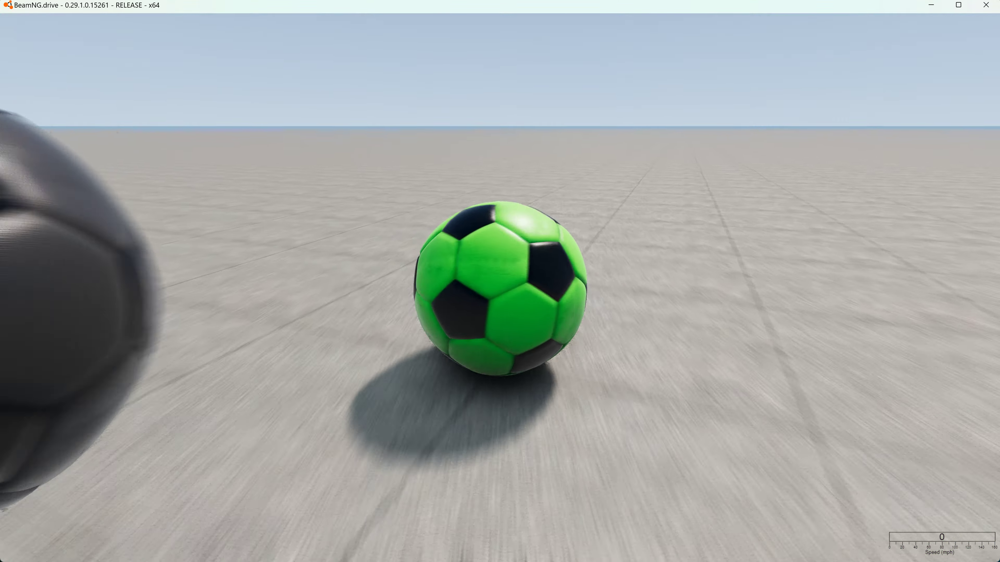
pyautogui.press('Tab')
pyautogui.press('Tab')
pyautogui.press('Tab')
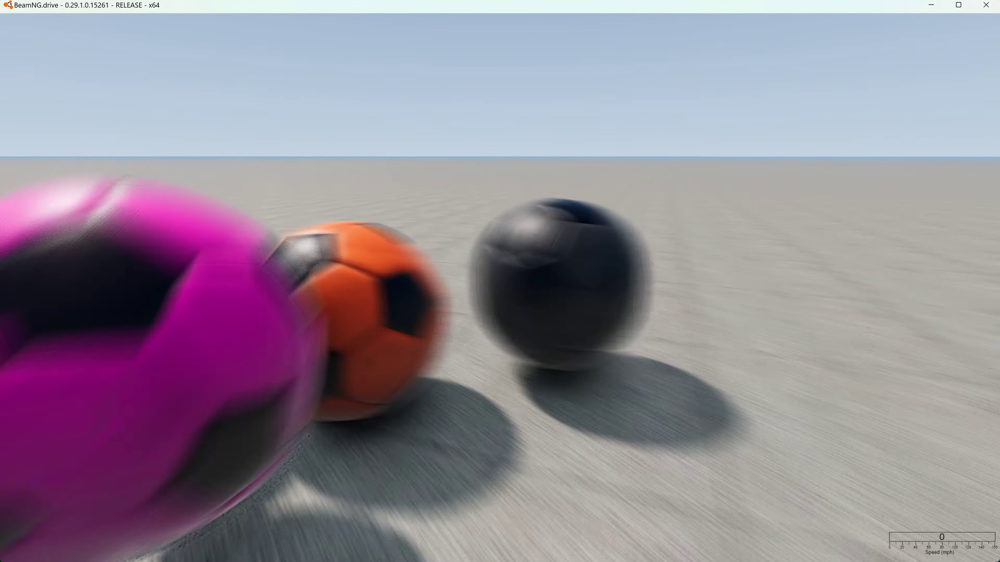
pyautogui.press('Tab')
pyautogui.press('Tab')
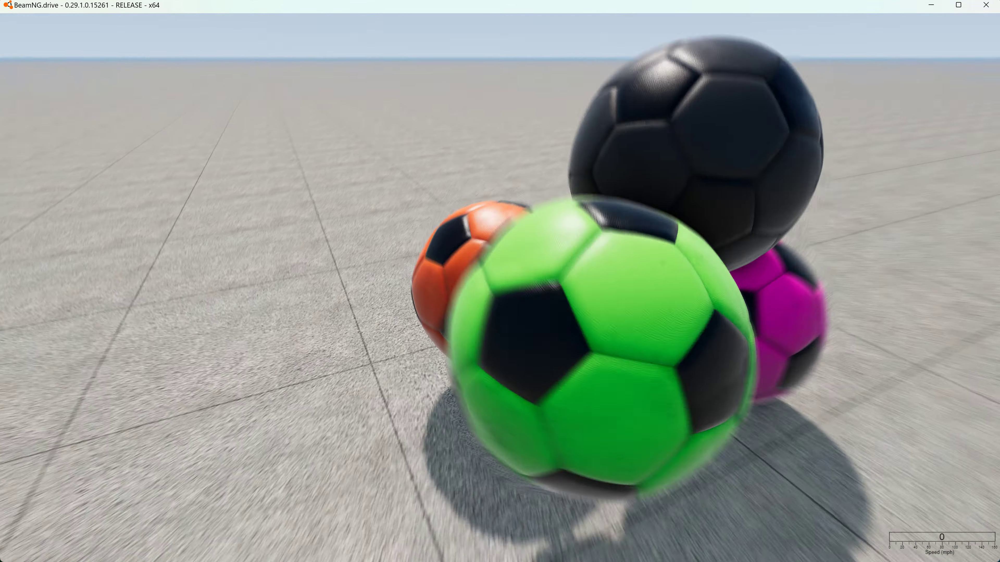
pyautogui.press('Tab')
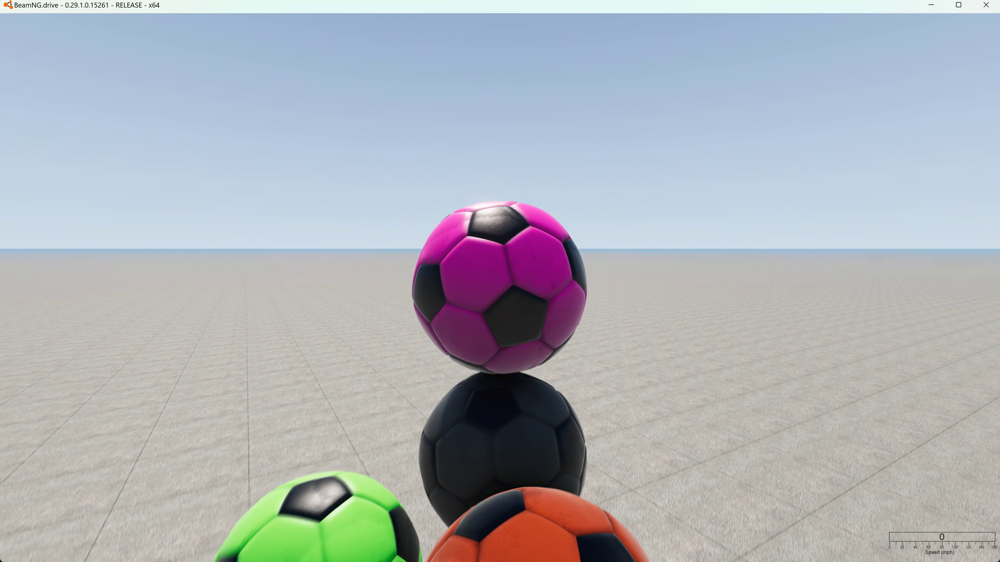
pyautogui.press('Tab')
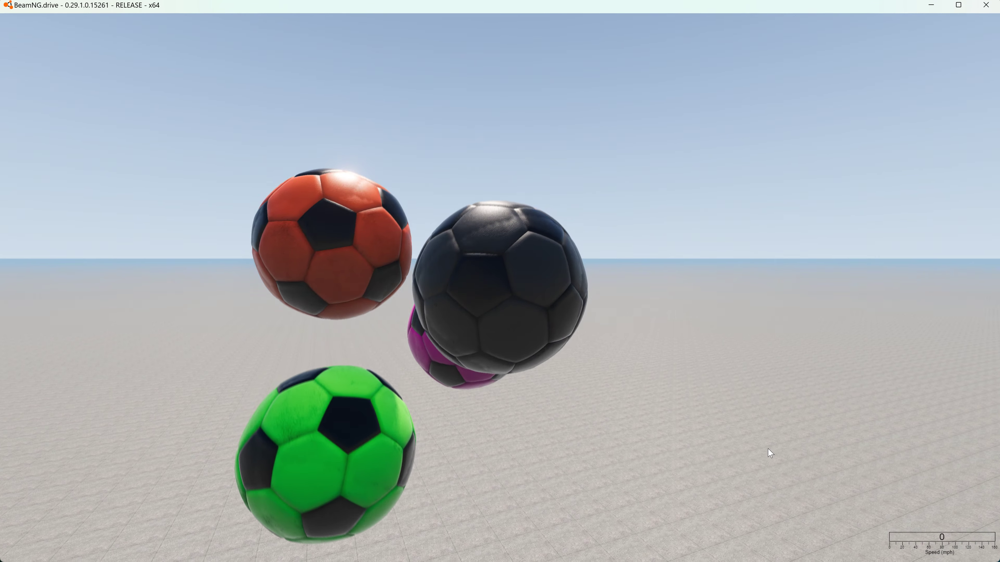